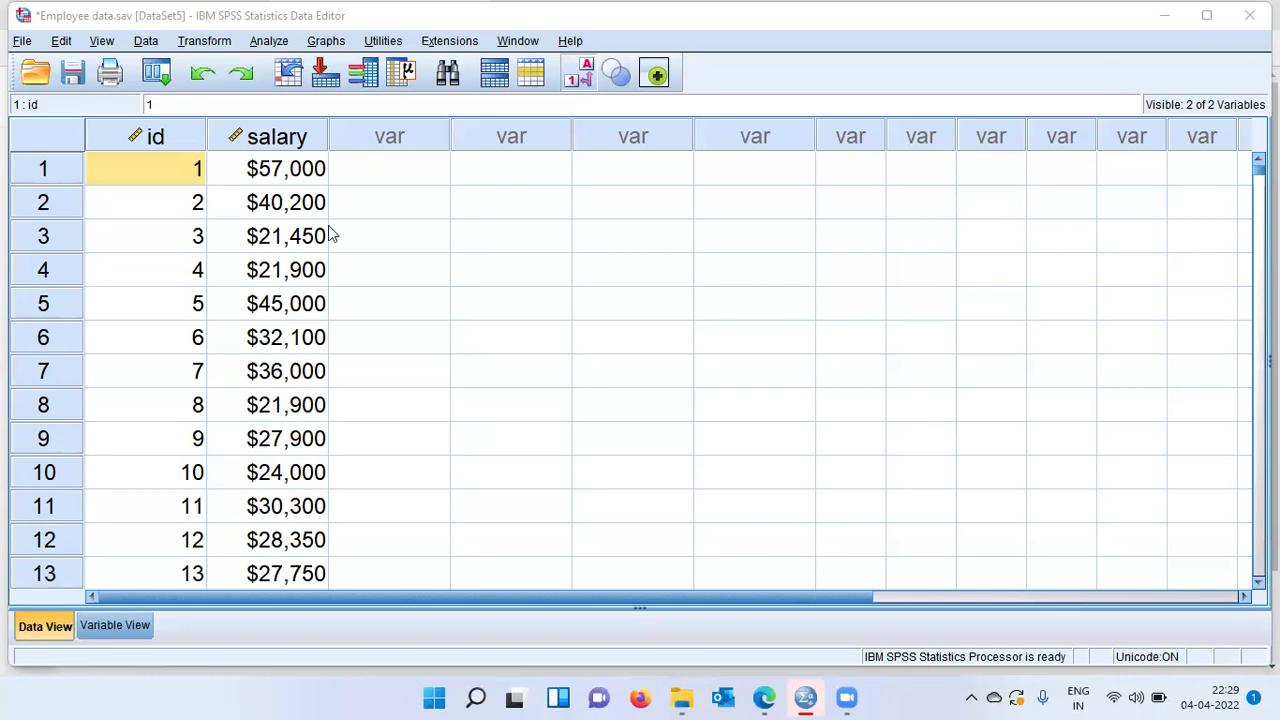
# Check the salaries down to case 474 and back, then select the whole salary column
pyautogui.click(270, 172)
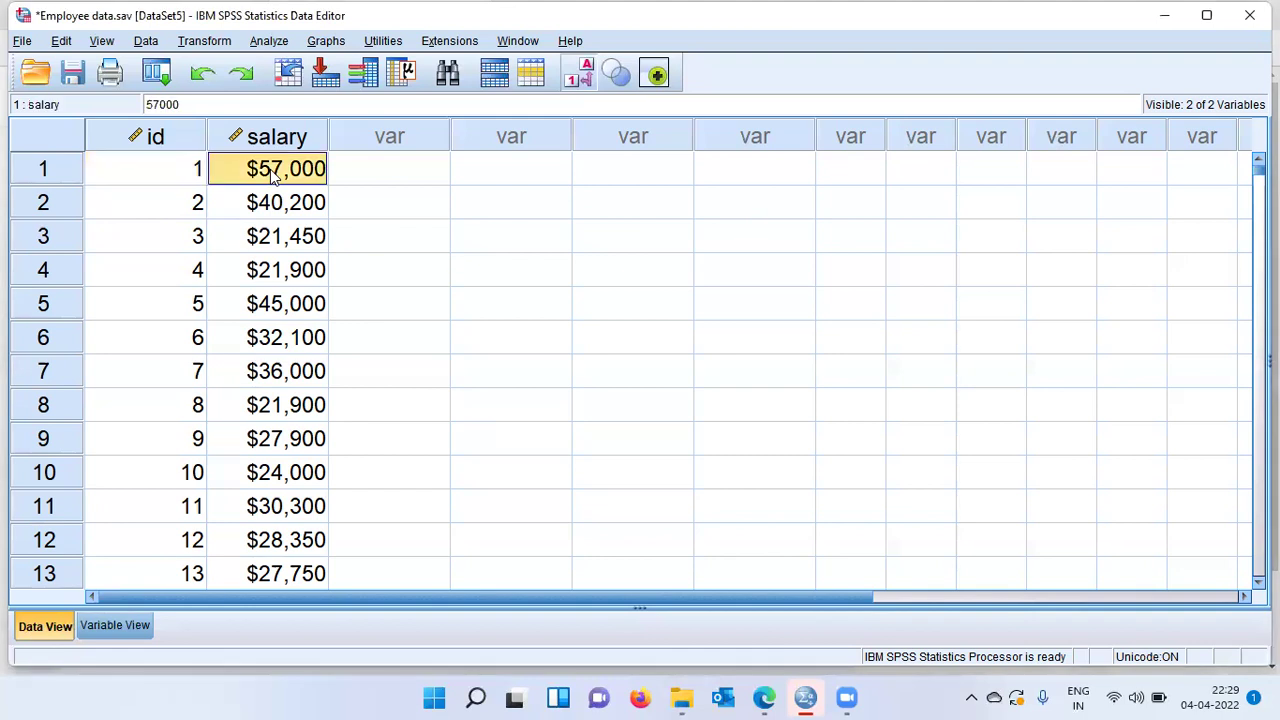
pyautogui.click(170, 190)
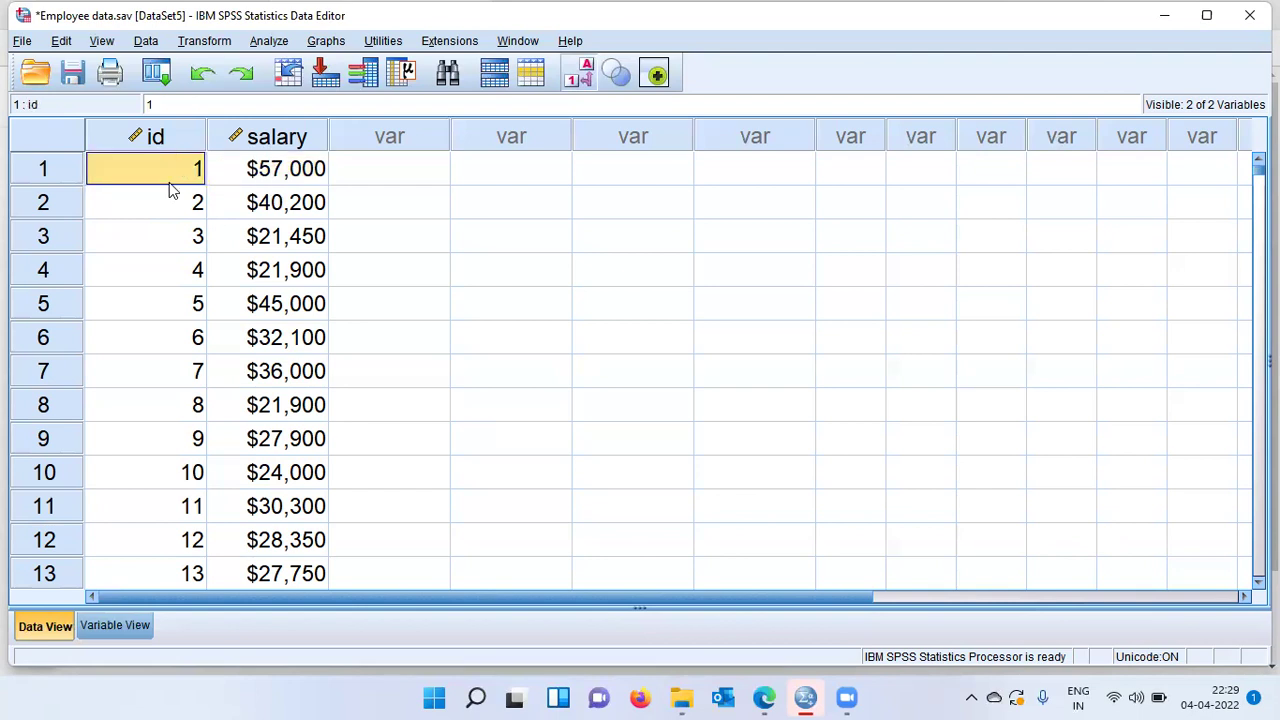
pyautogui.hotkey('ctrl', 'Down')
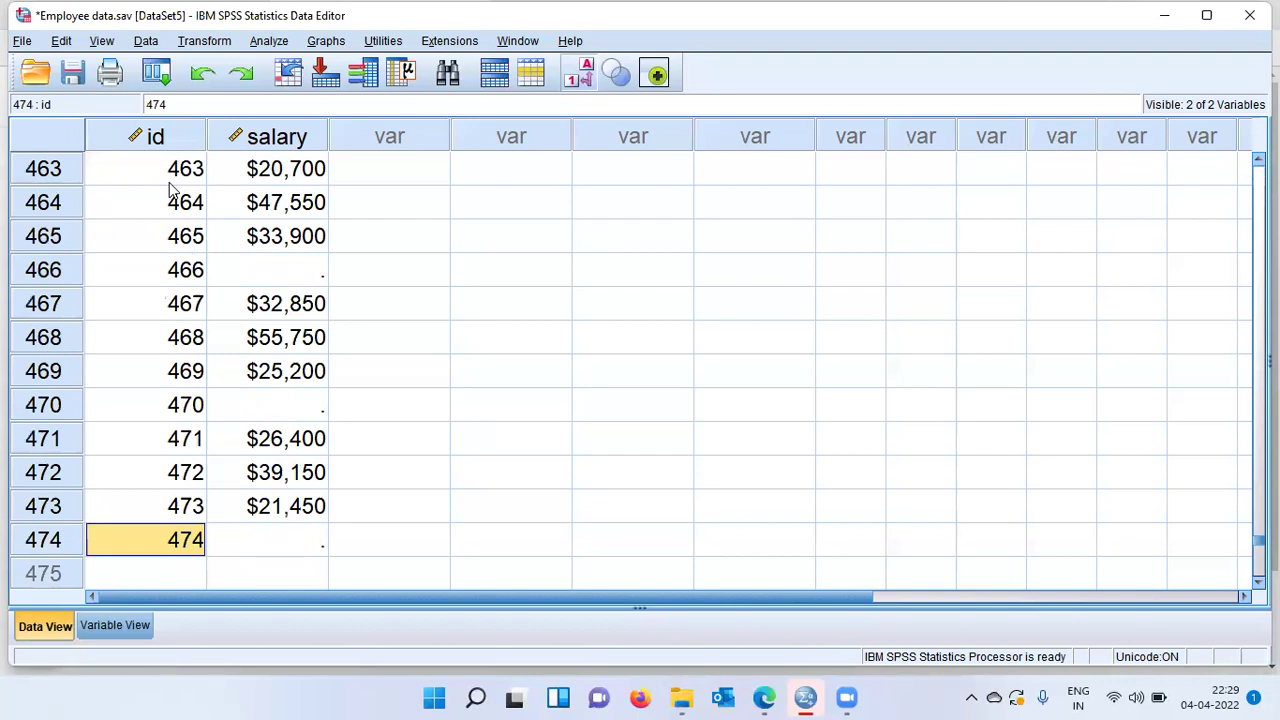
pyautogui.hotkey('ctrl', 'Up')
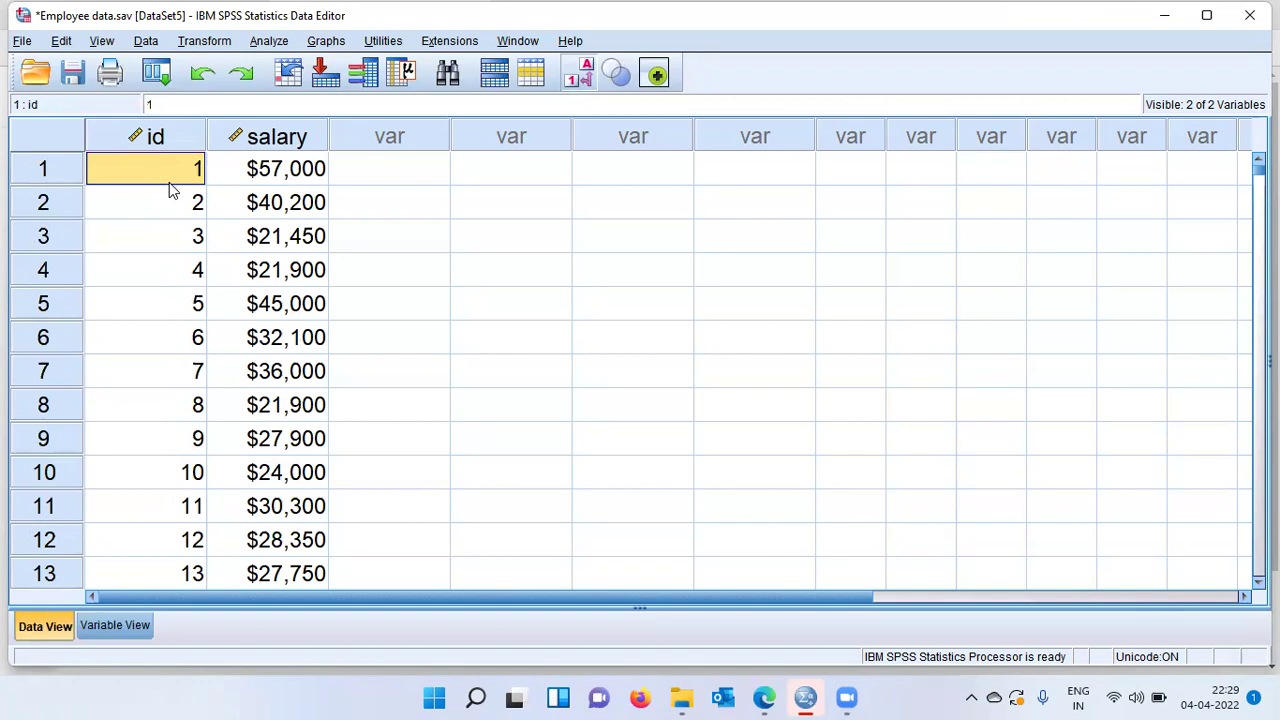
pyautogui.click(305, 148)
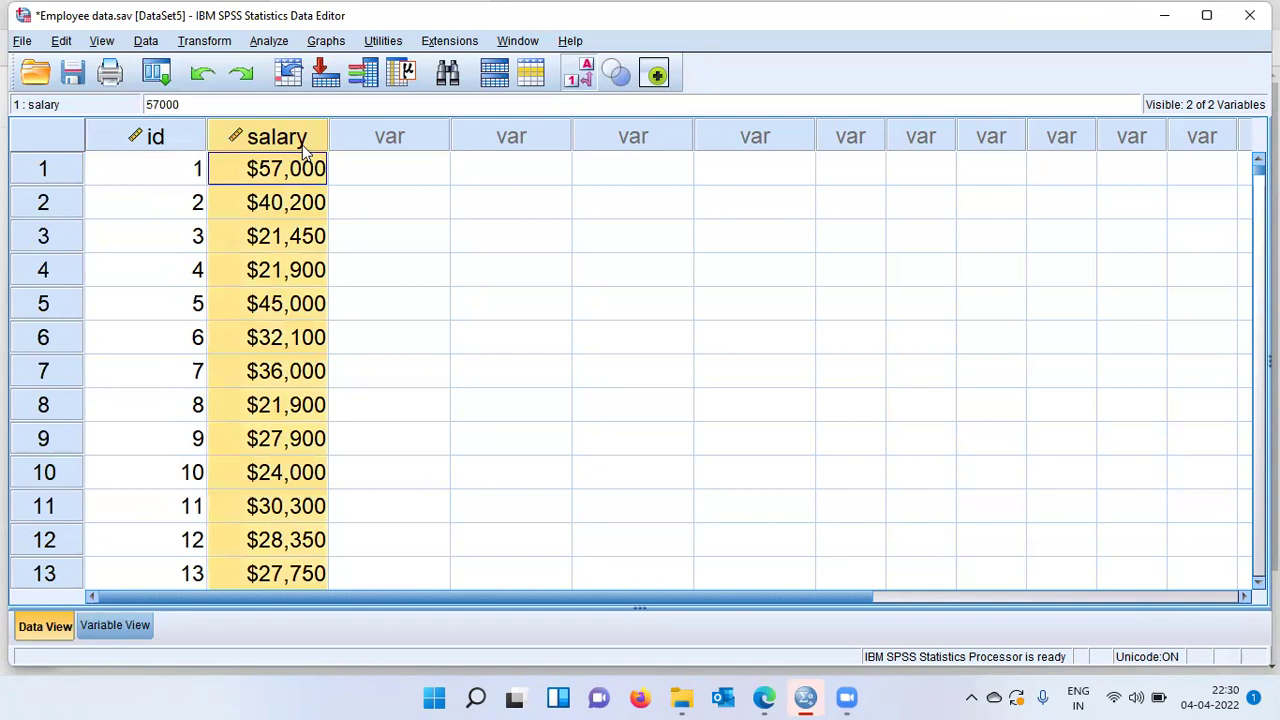
pyautogui.moveTo(305, 148)
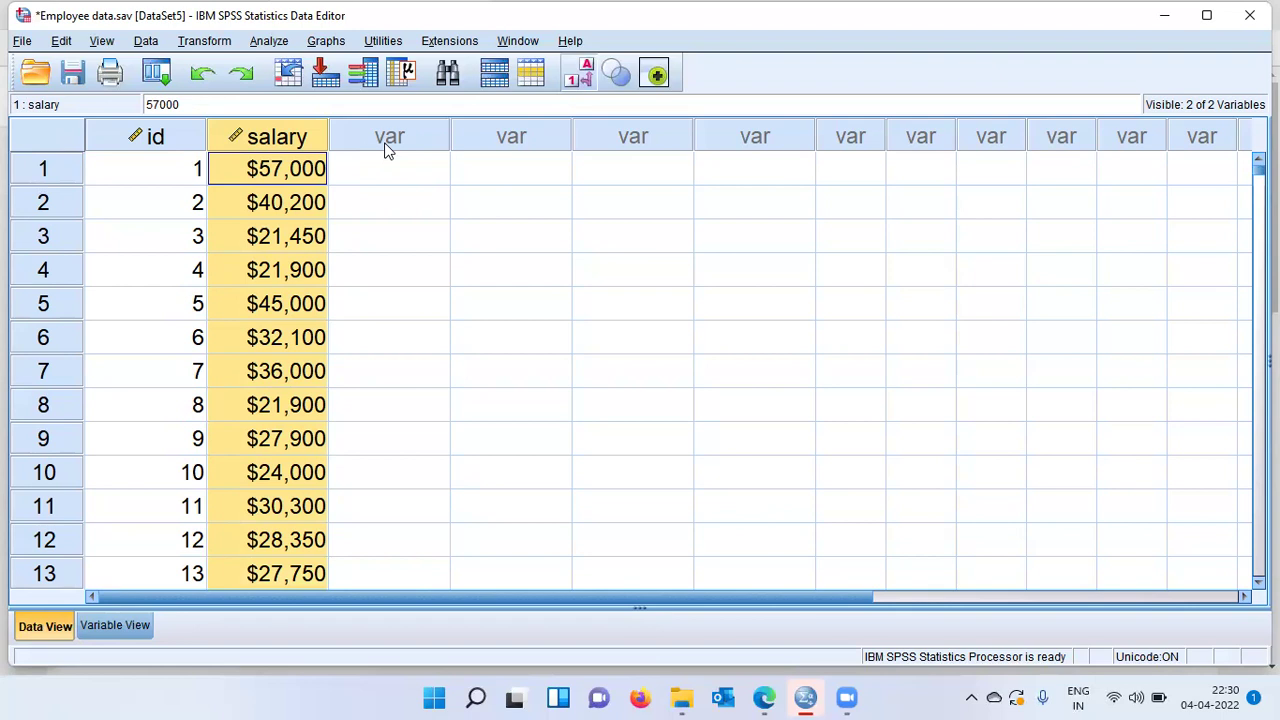
# Sort cases by salary ascending so the six missing salaries come first, then return to the Data Editor
pyautogui.rightClick(311, 142)
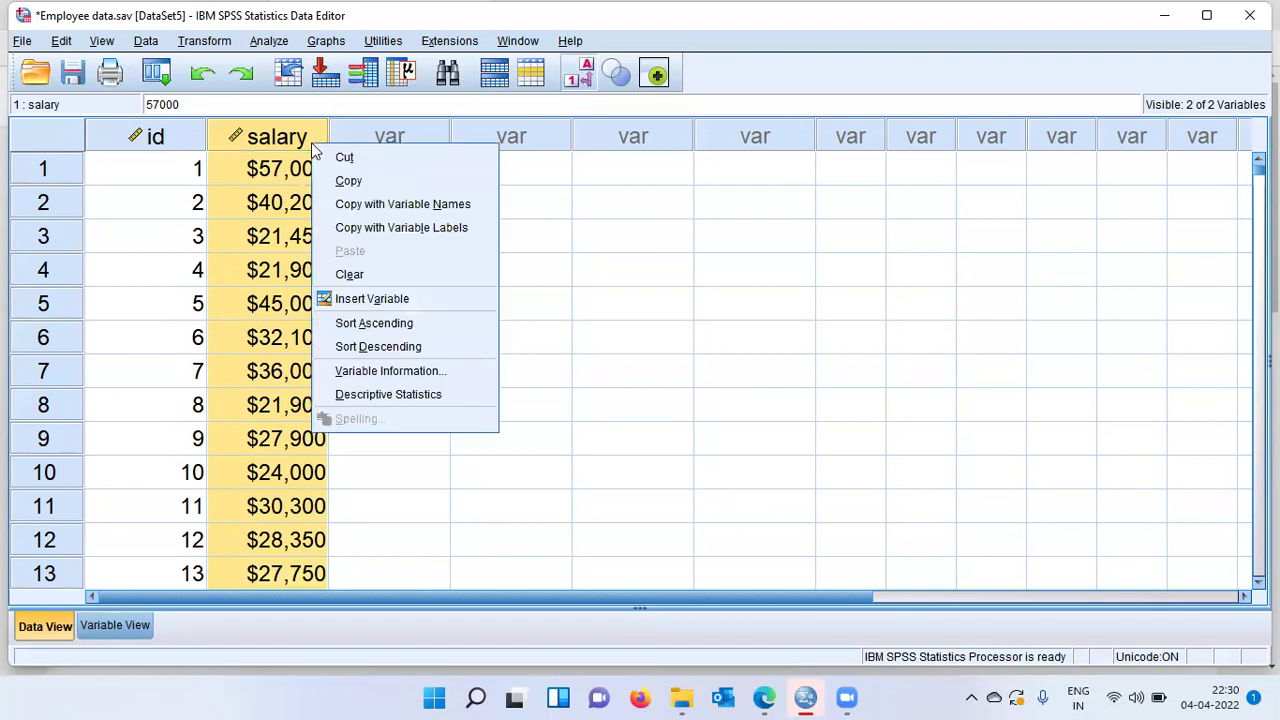
pyautogui.click(434, 324)
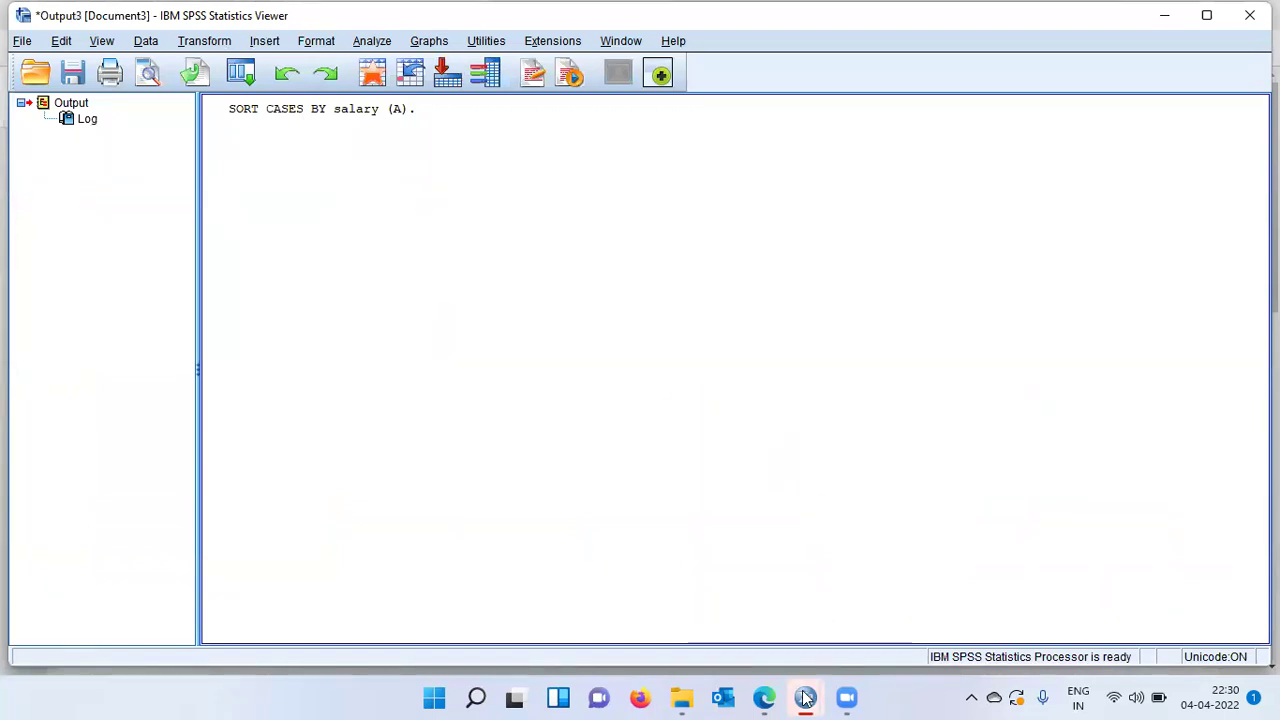
pyautogui.moveTo(806, 697)
pyautogui.click(723, 645)
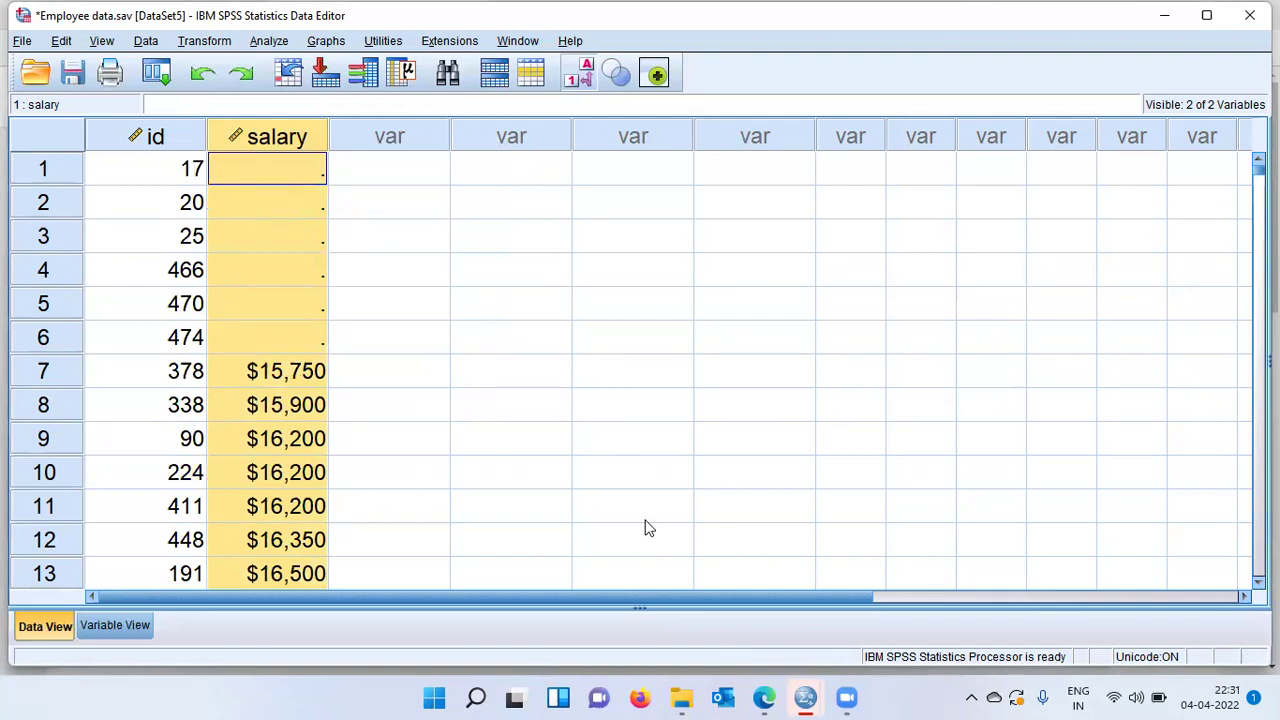
pyautogui.click(357, 180)
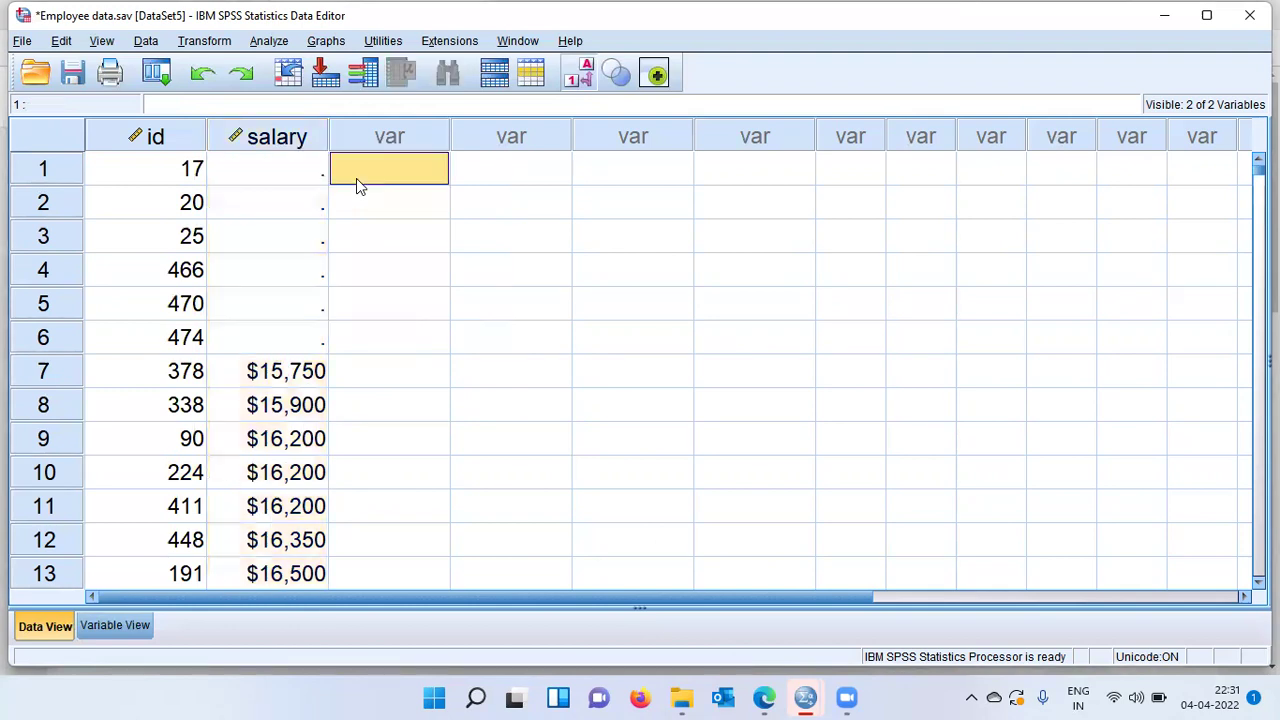
pyautogui.click(296, 182)
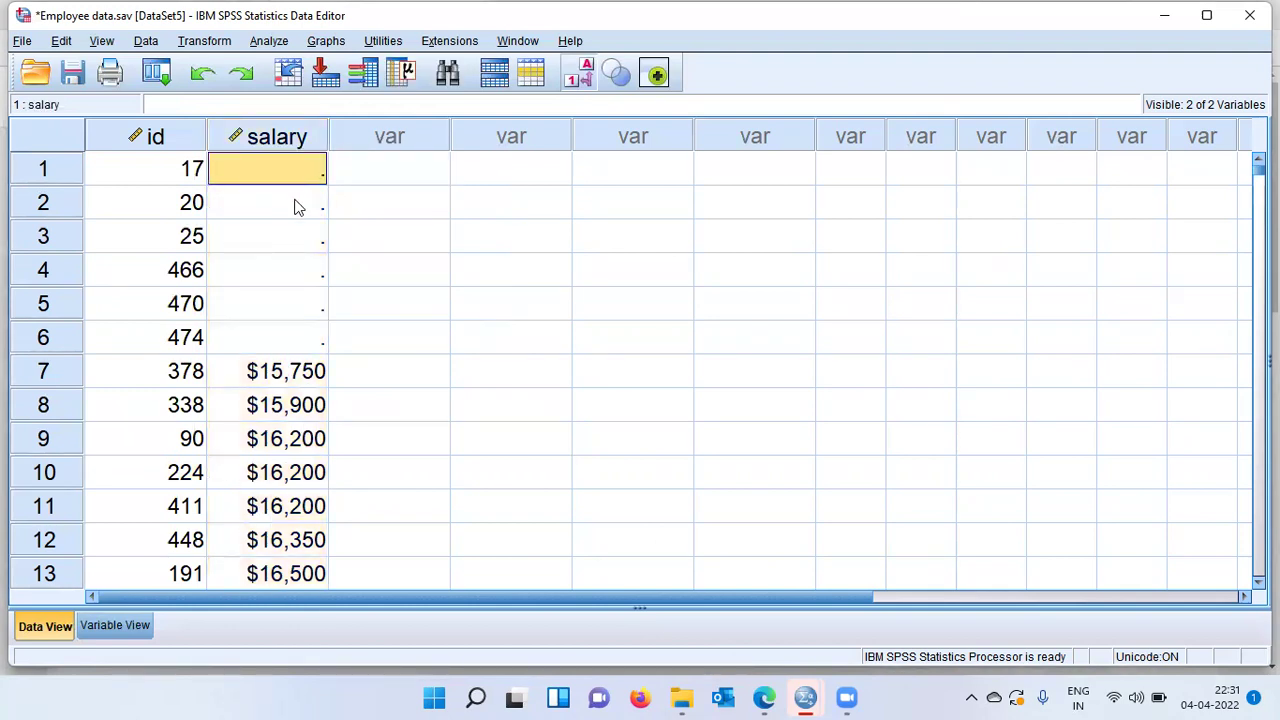
pyautogui.press('Down')
pyautogui.press('Down')
pyautogui.press('Down')
pyautogui.press('Down')
pyautogui.press('Down')
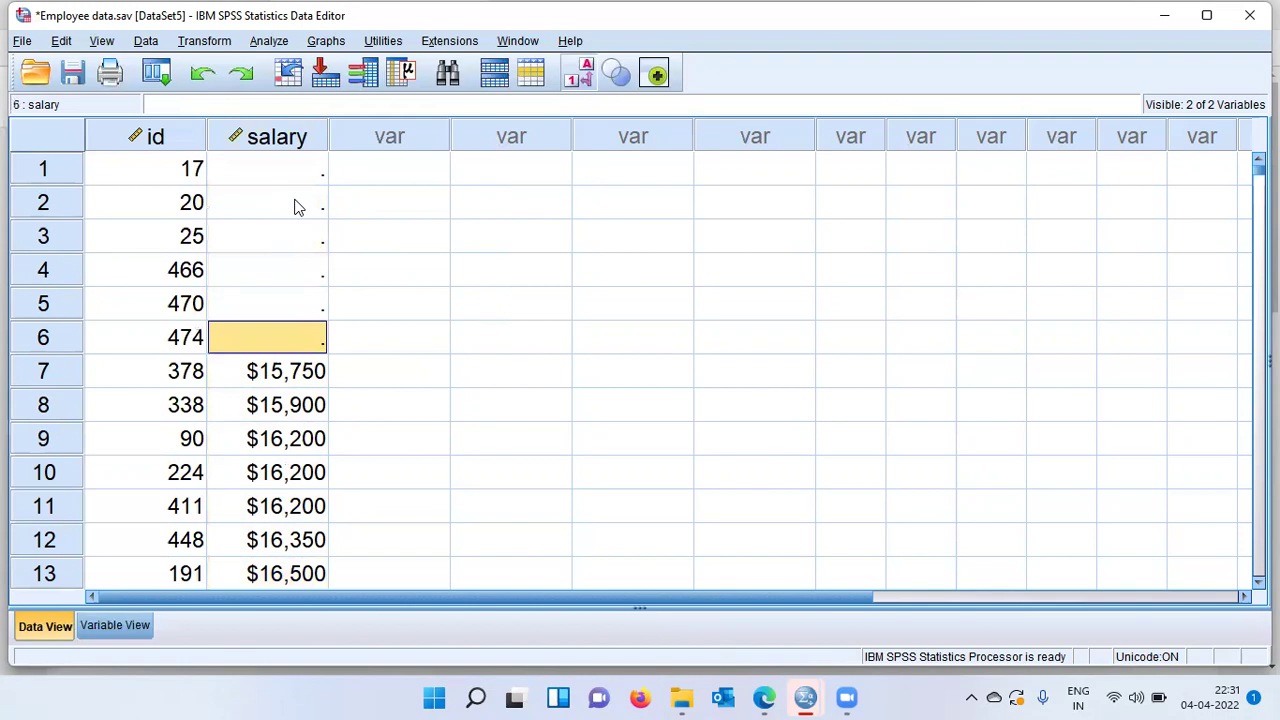
pyautogui.press('Up')
pyautogui.press('Up')
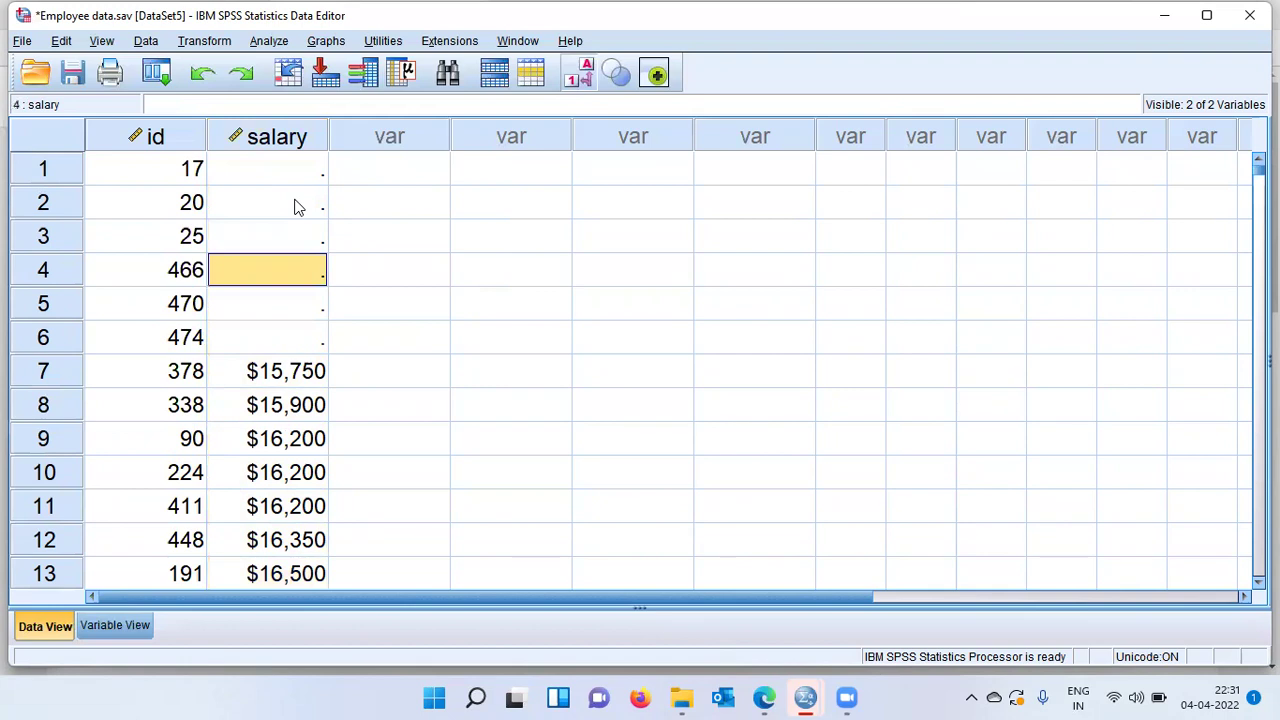
pyautogui.press('Down')
pyautogui.press('Down')
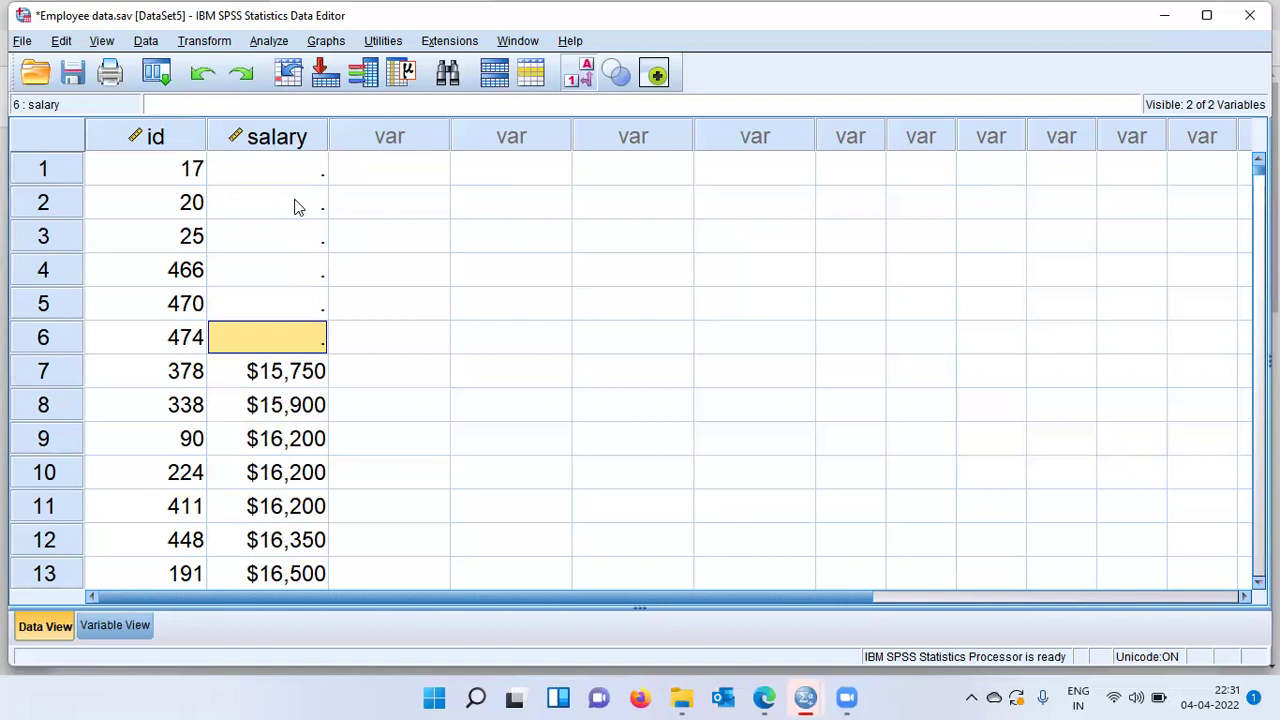
# Run Frequencies on Current Salary, reporting 468 valid and 6 missing cases
pyautogui.click(271, 42)
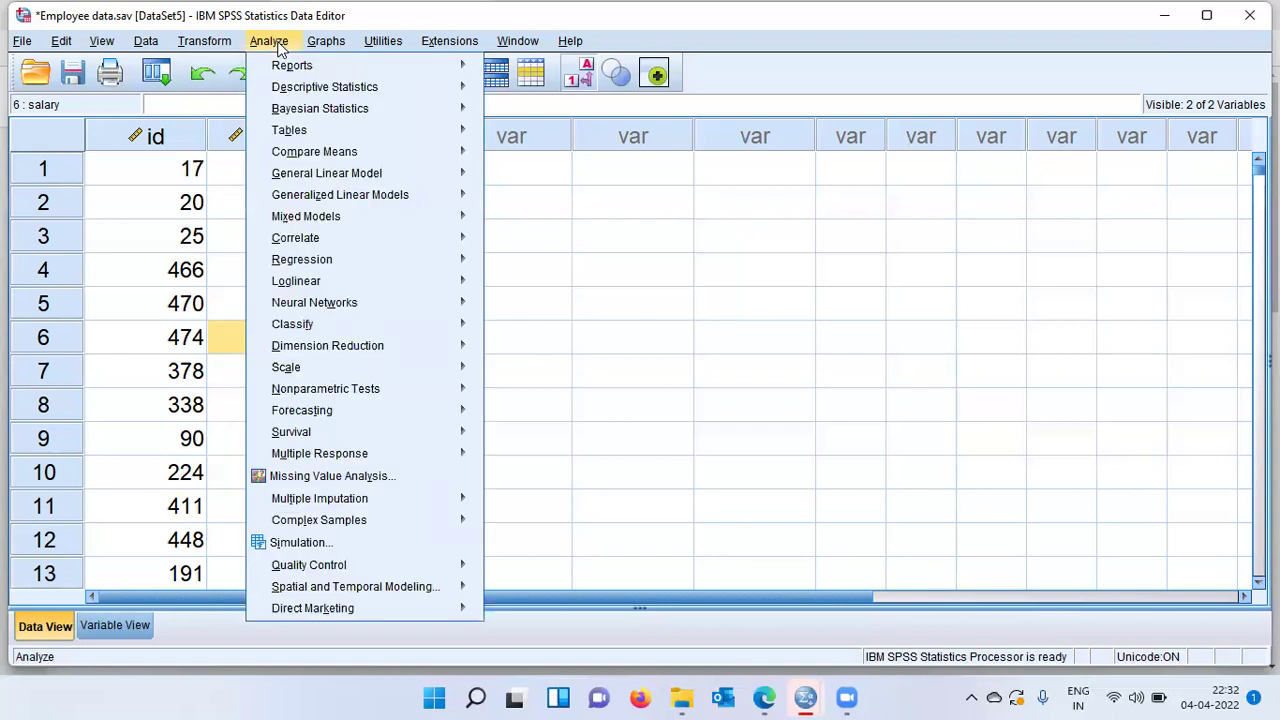
pyautogui.moveTo(300, 95)
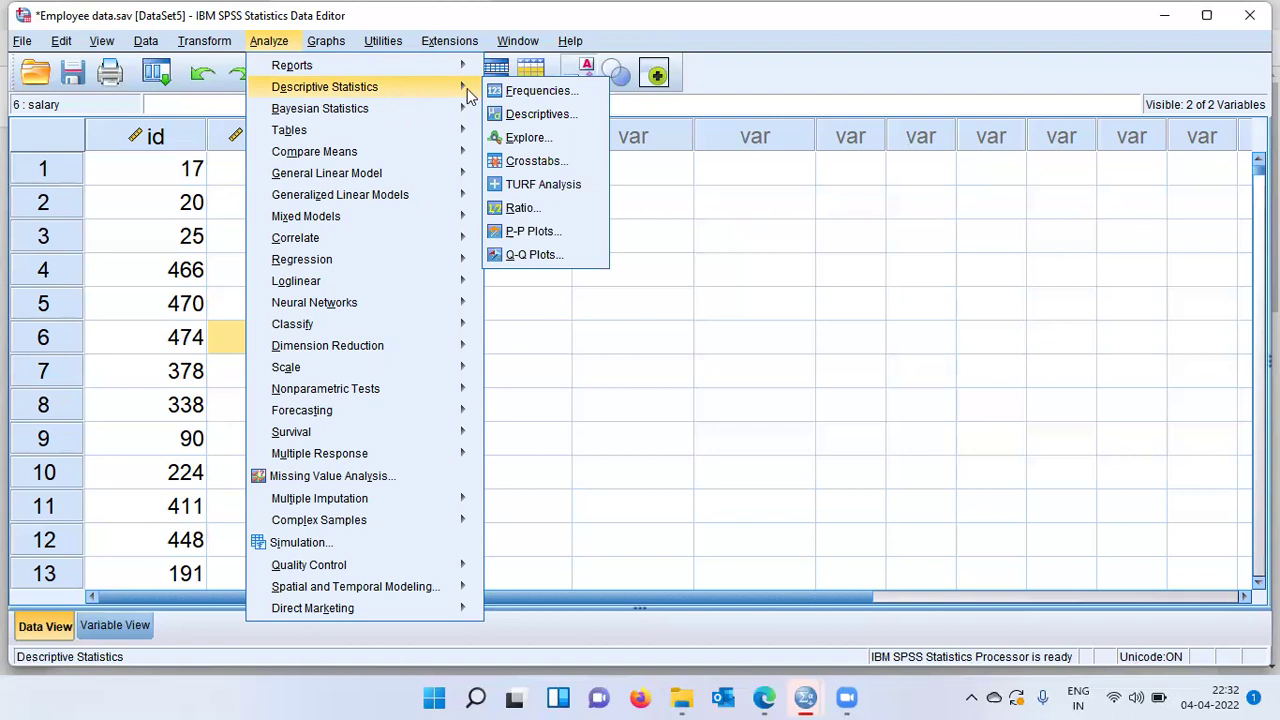
pyautogui.click(581, 90)
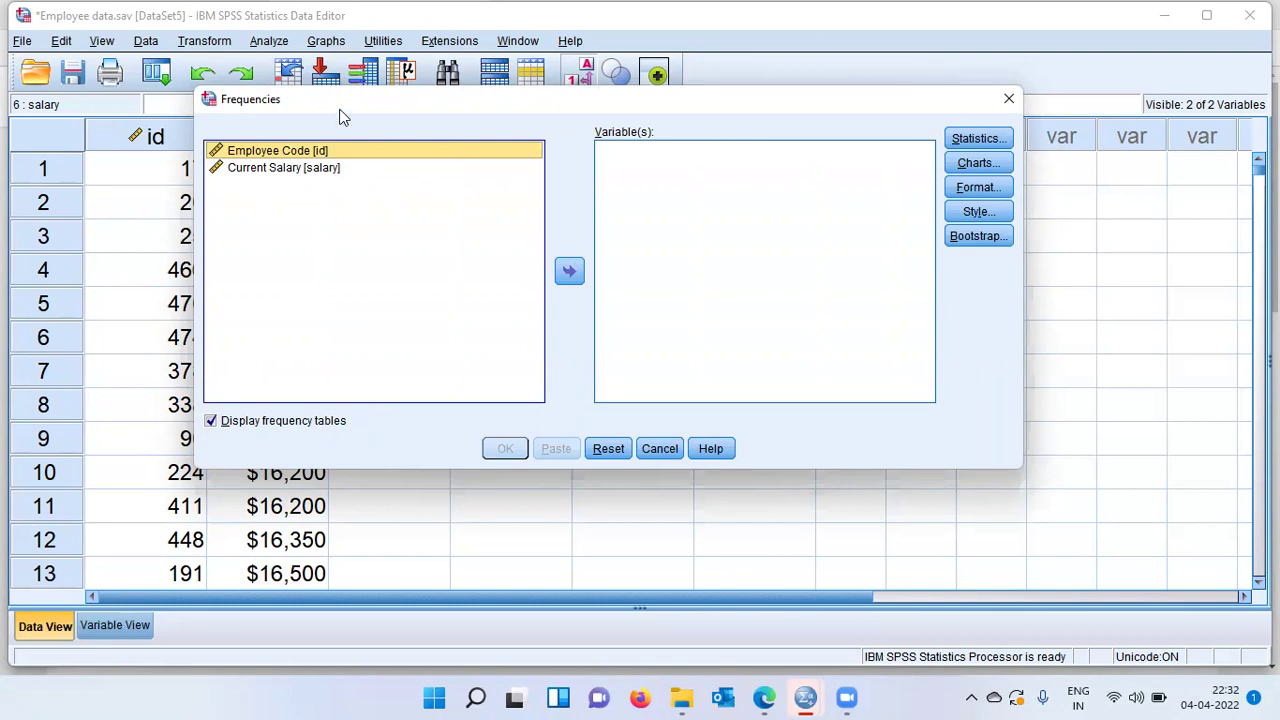
pyautogui.moveTo(339, 102); pyautogui.dragTo(519, 152)
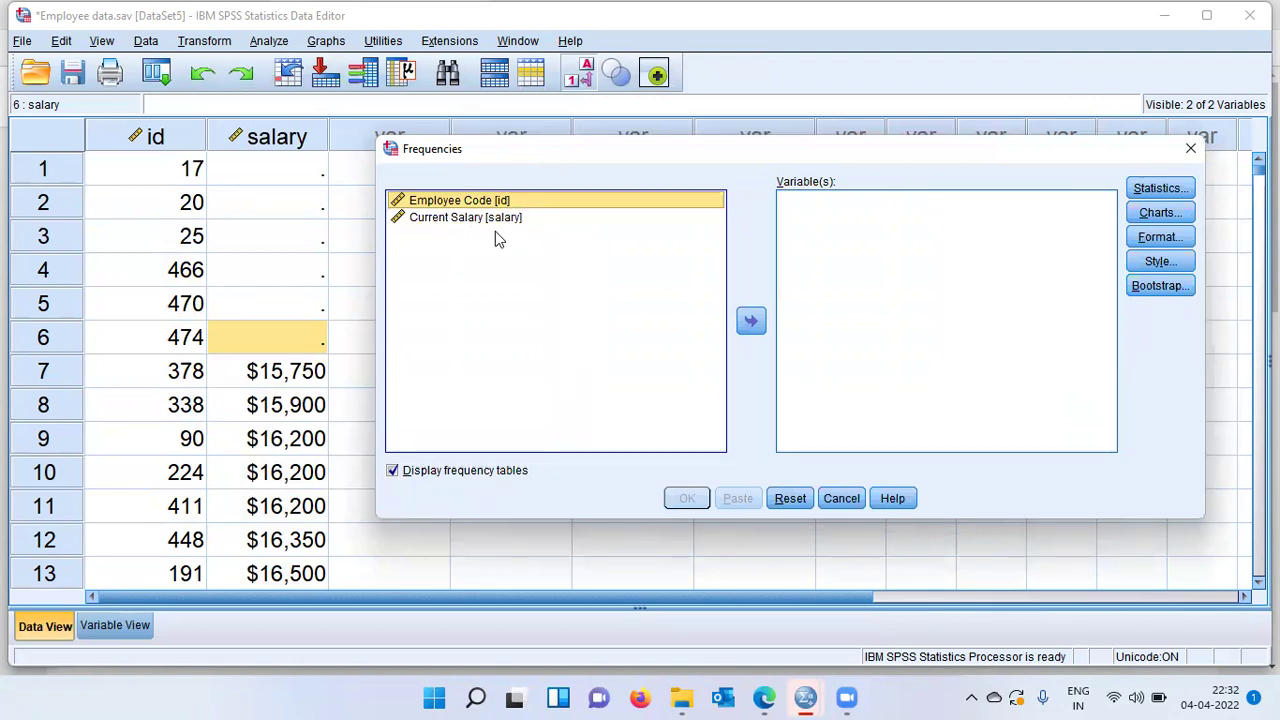
pyautogui.click(467, 219)
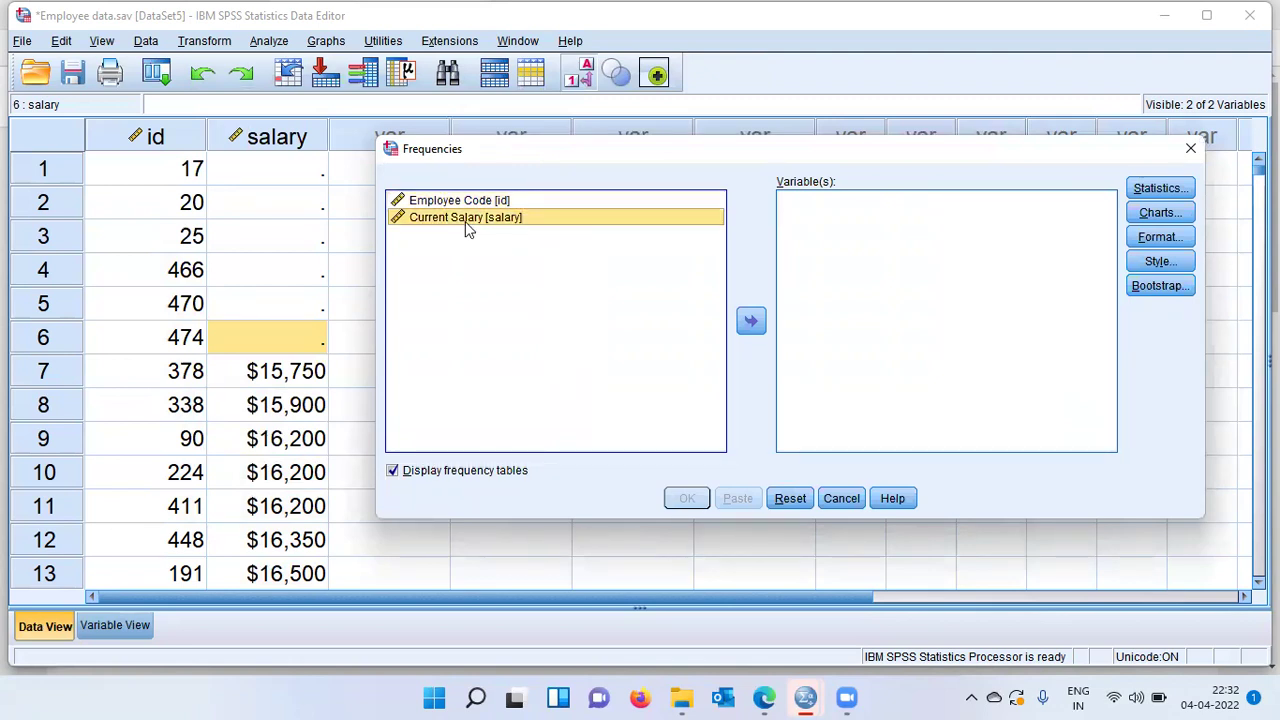
pyautogui.click(754, 320)
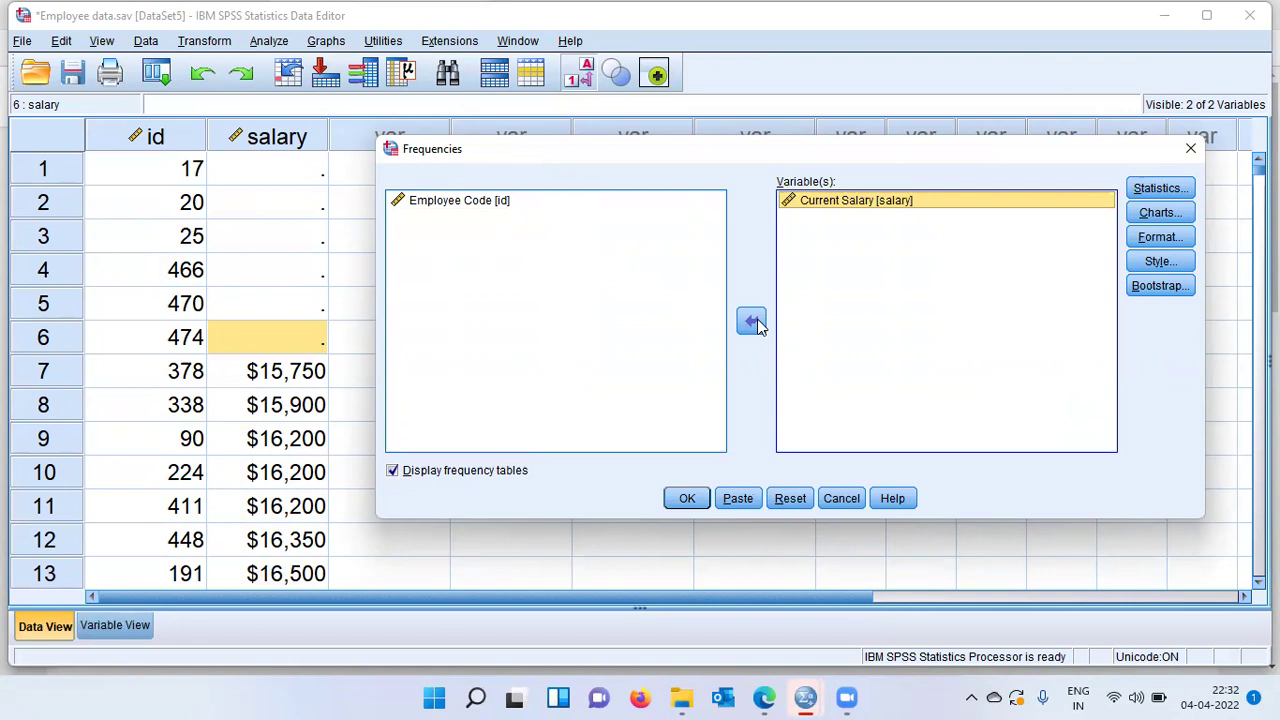
pyautogui.click(687, 498)
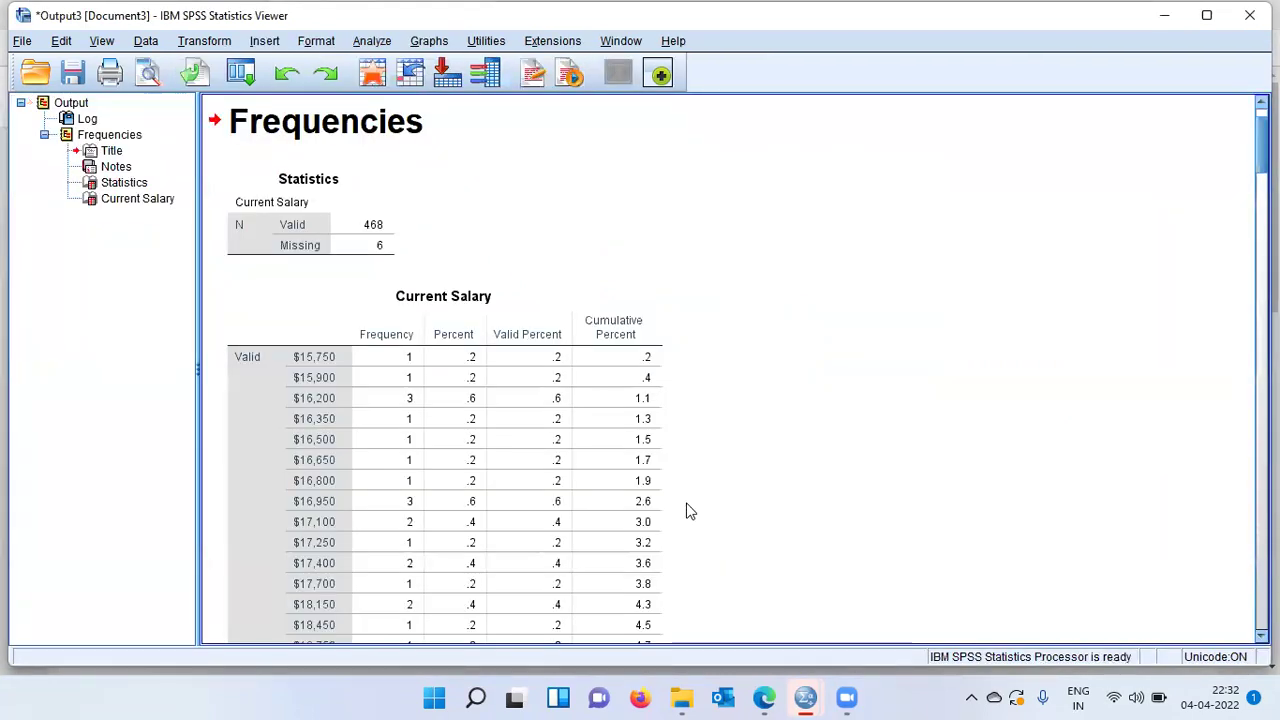
pyautogui.click(386, 248)
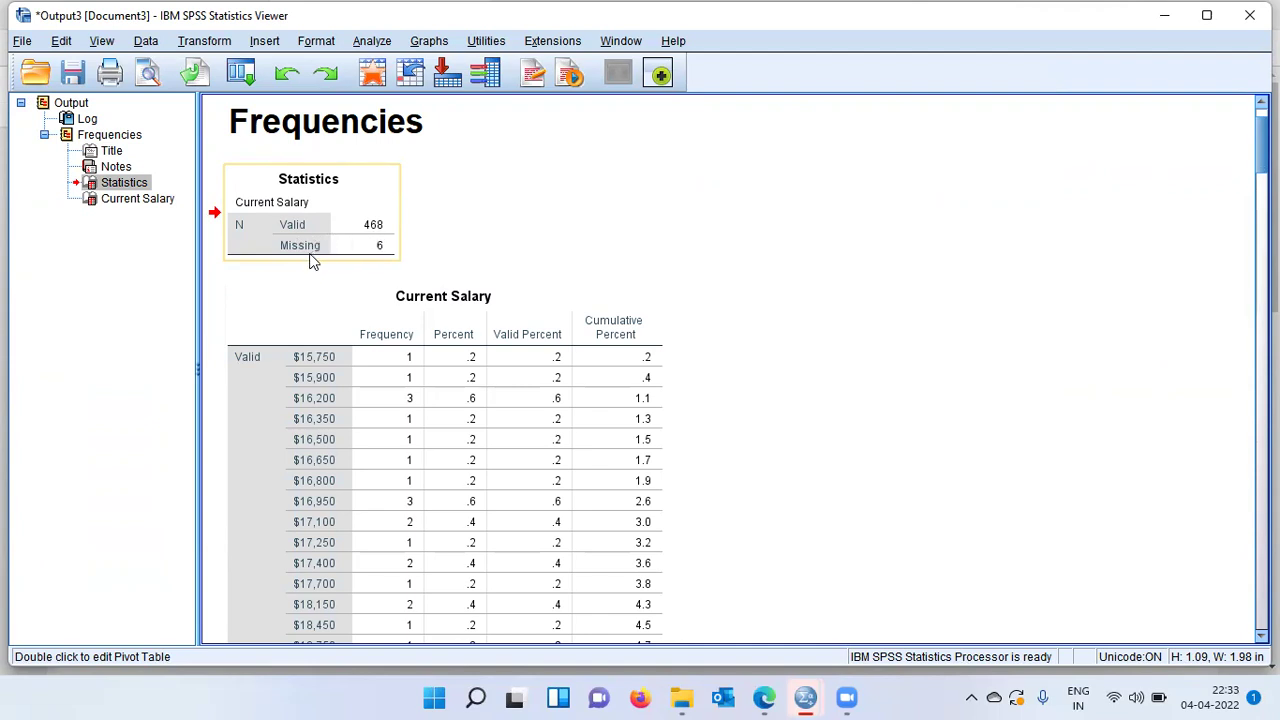
pyautogui.click(390, 255)
pyautogui.click(383, 243)
pyautogui.click(440, 390)
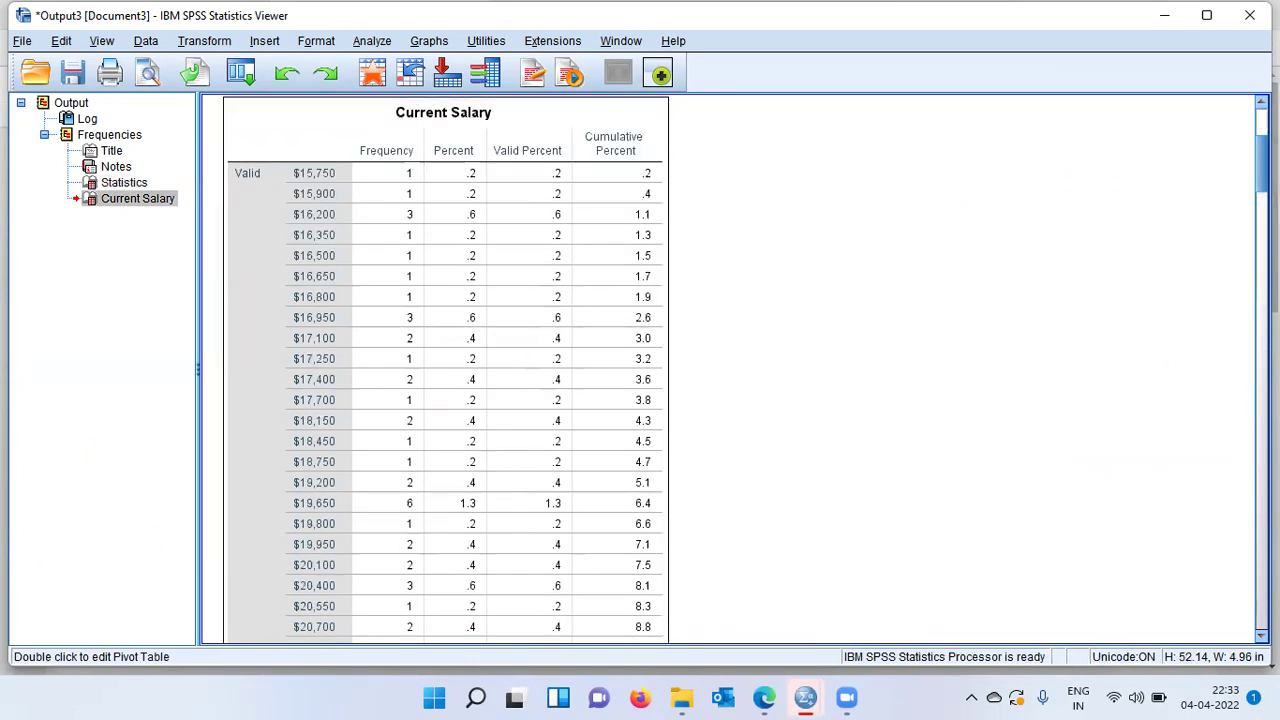
pyautogui.moveTo(1262, 145); pyautogui.dragTo(1237, 616)
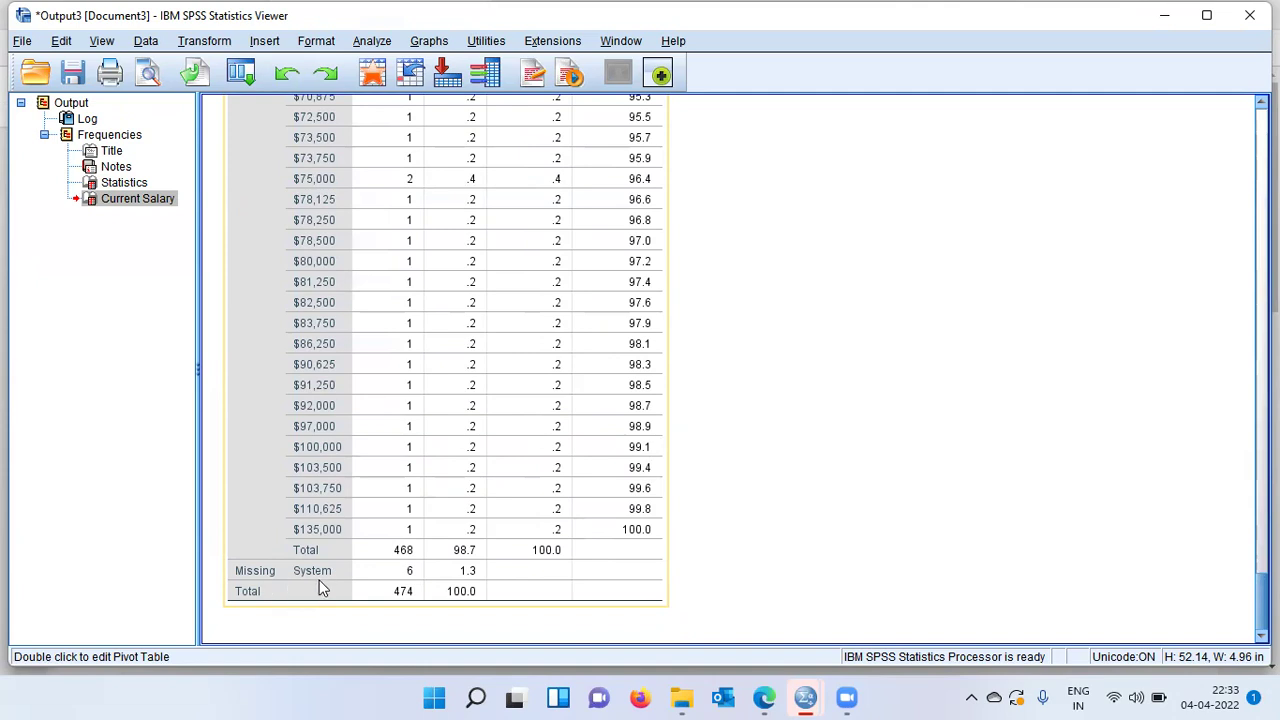
pyautogui.hotkey('ctrl', 'Home')
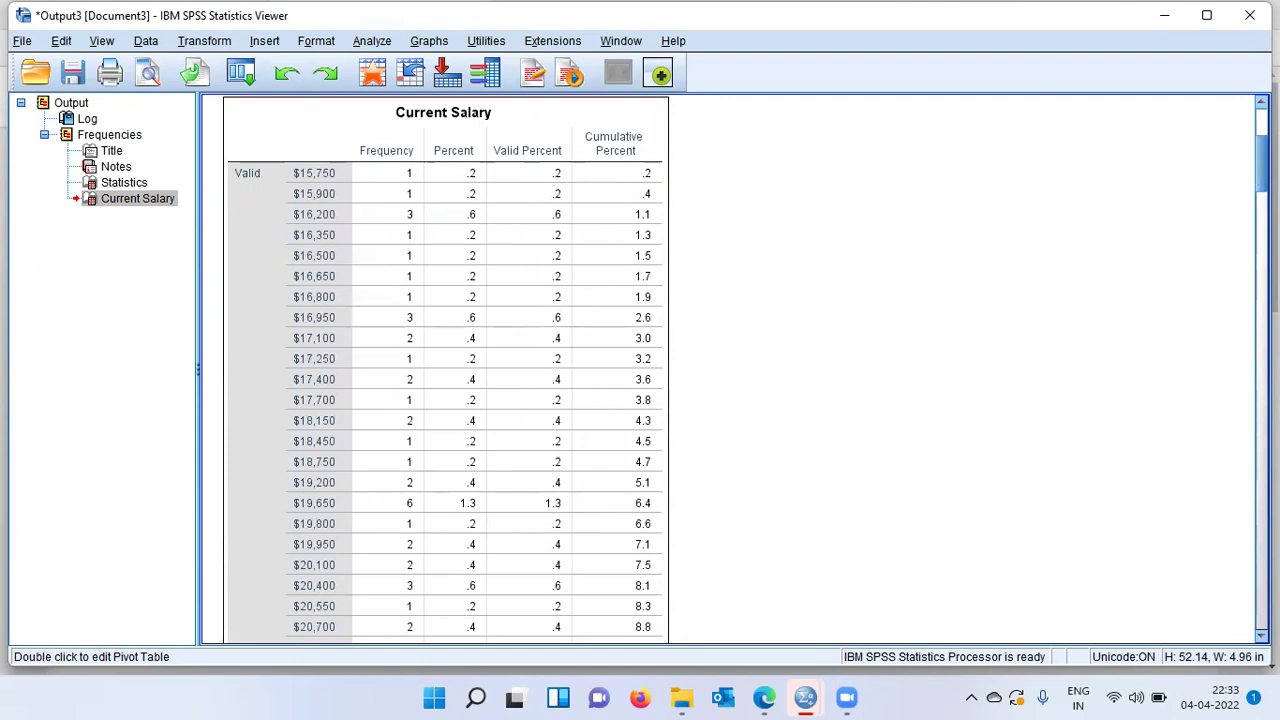
pyautogui.moveTo(1262, 150); pyautogui.dragTo(1249, 617)
pyautogui.click(656, 526)
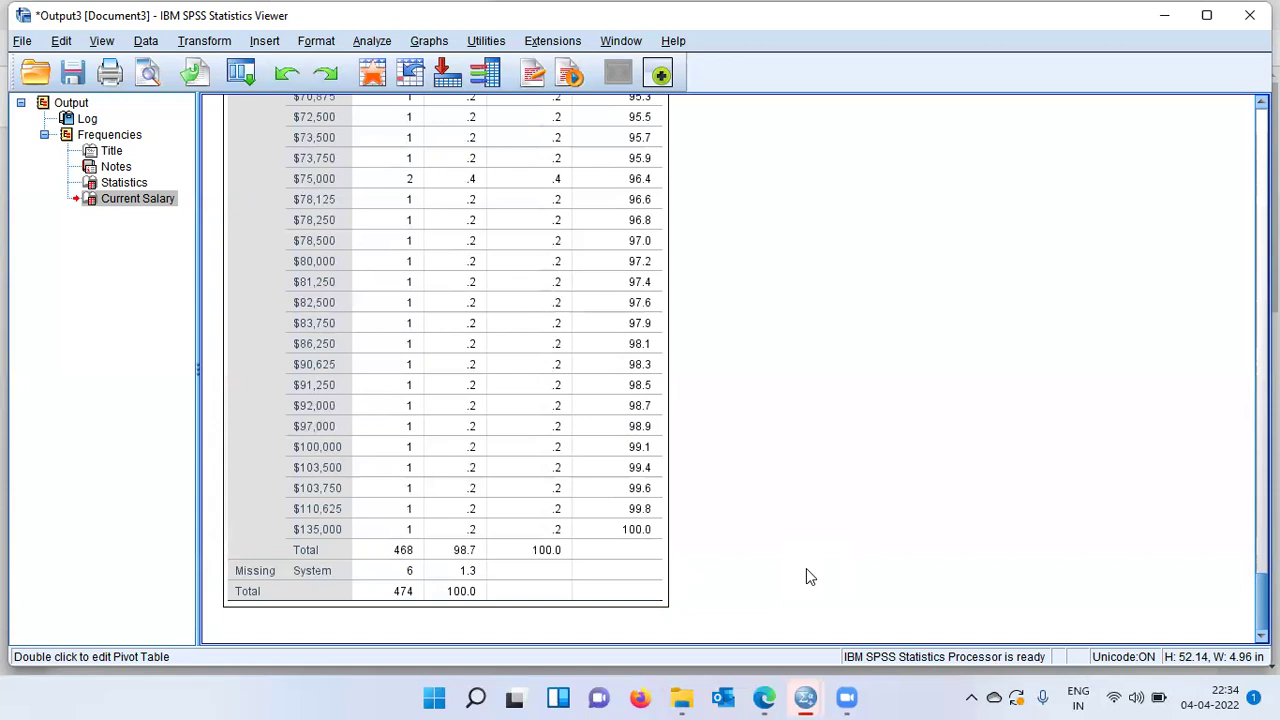
pyautogui.moveTo(806, 697)
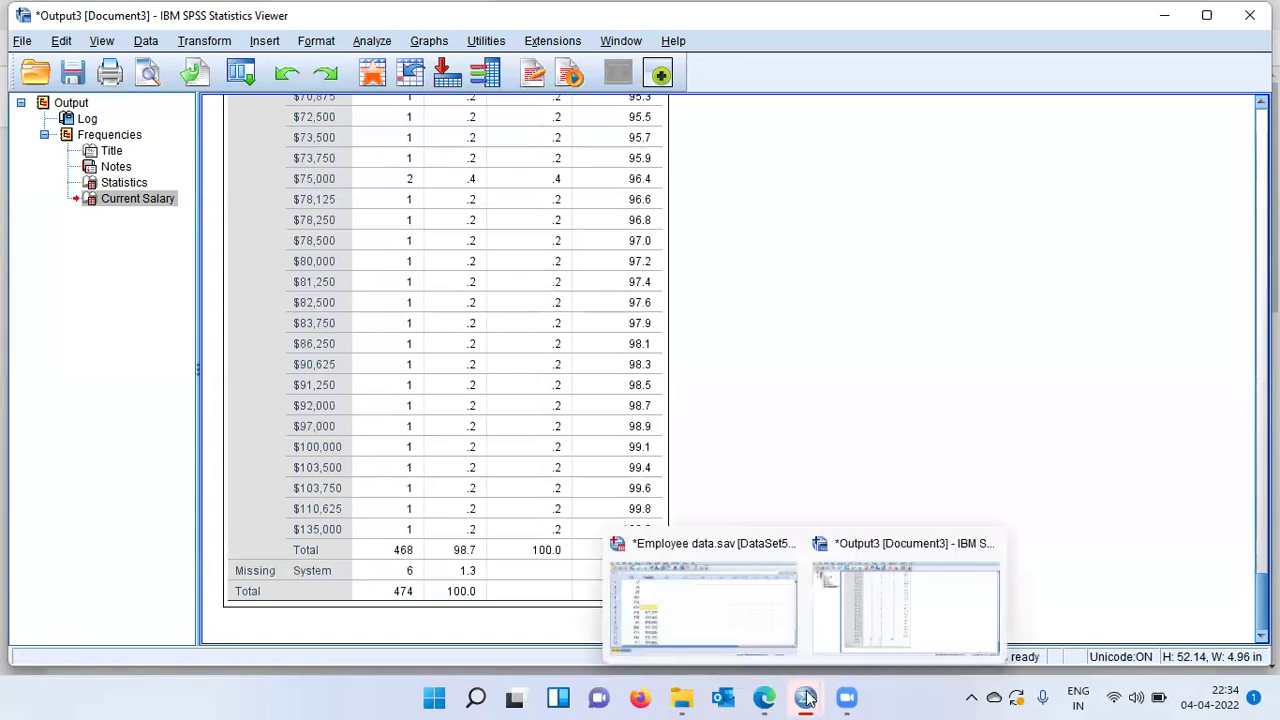
# Return to the Employee data.sav Data Editor and open the Transform menu
pyautogui.click(733, 606)
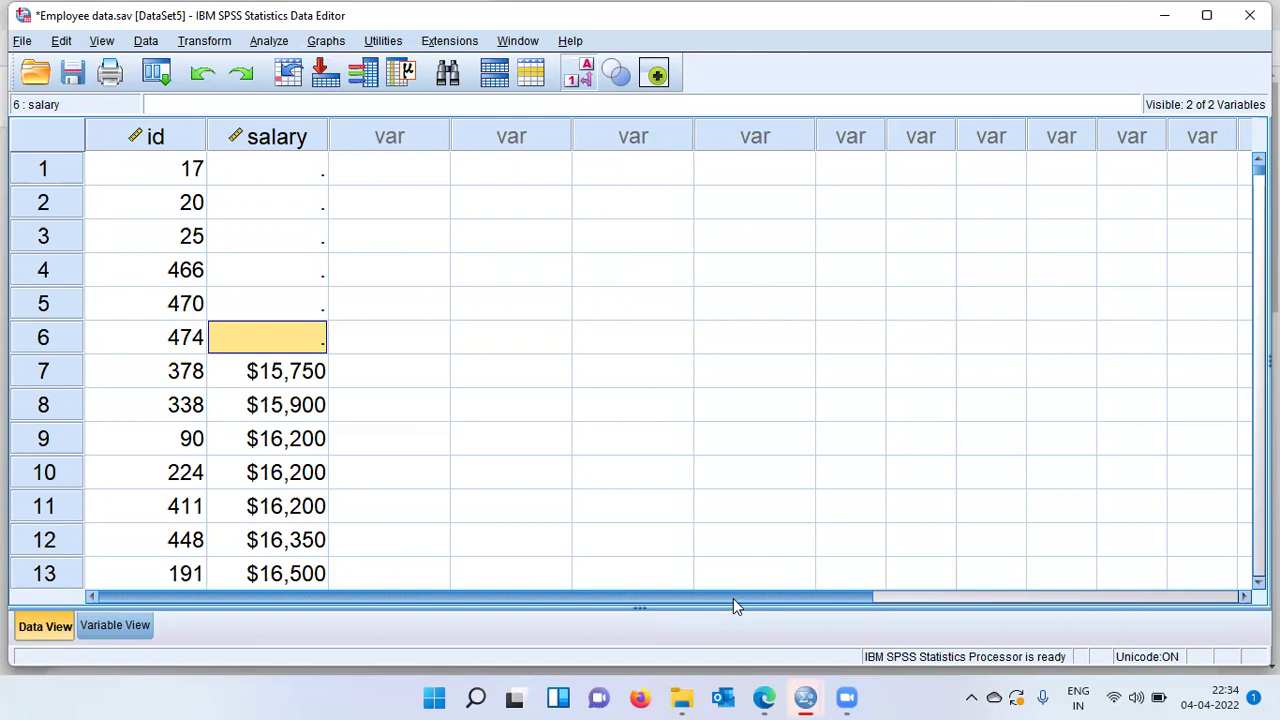
pyautogui.click(208, 42)
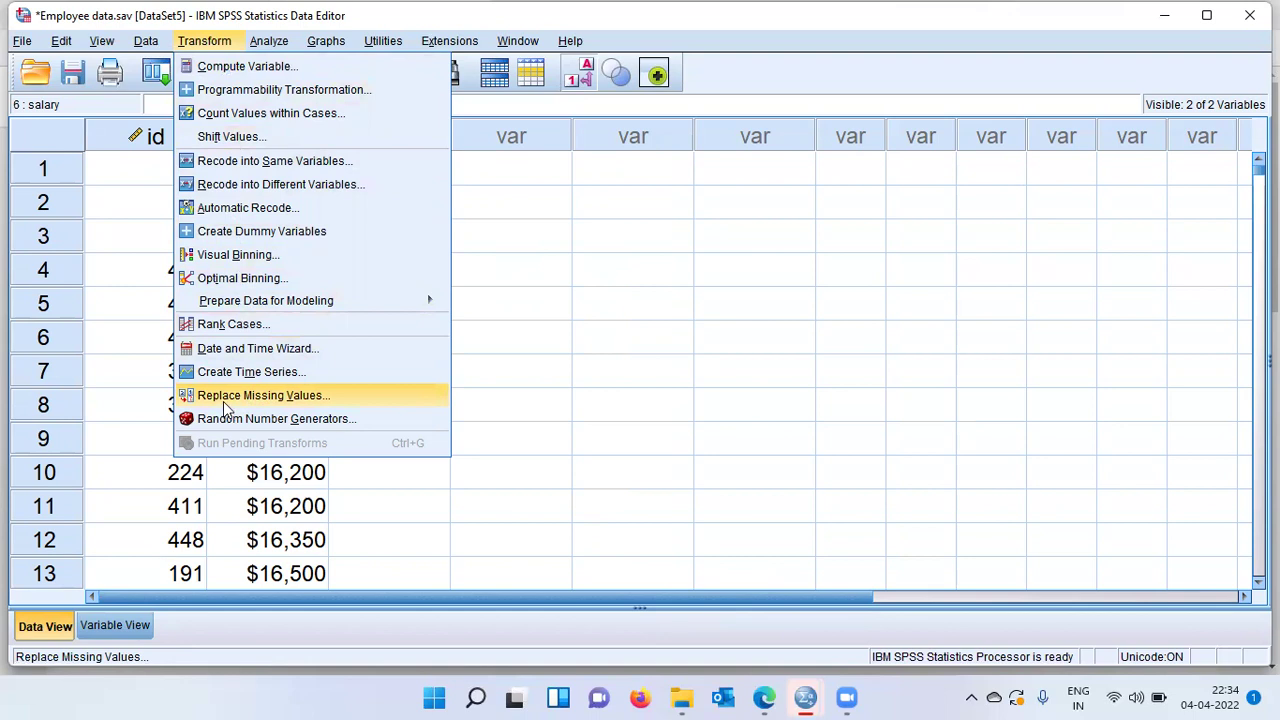
# Open Replace Missing Values and add Current Salary as salary_1 = SMEAN(salary)
pyautogui.click(352, 398)
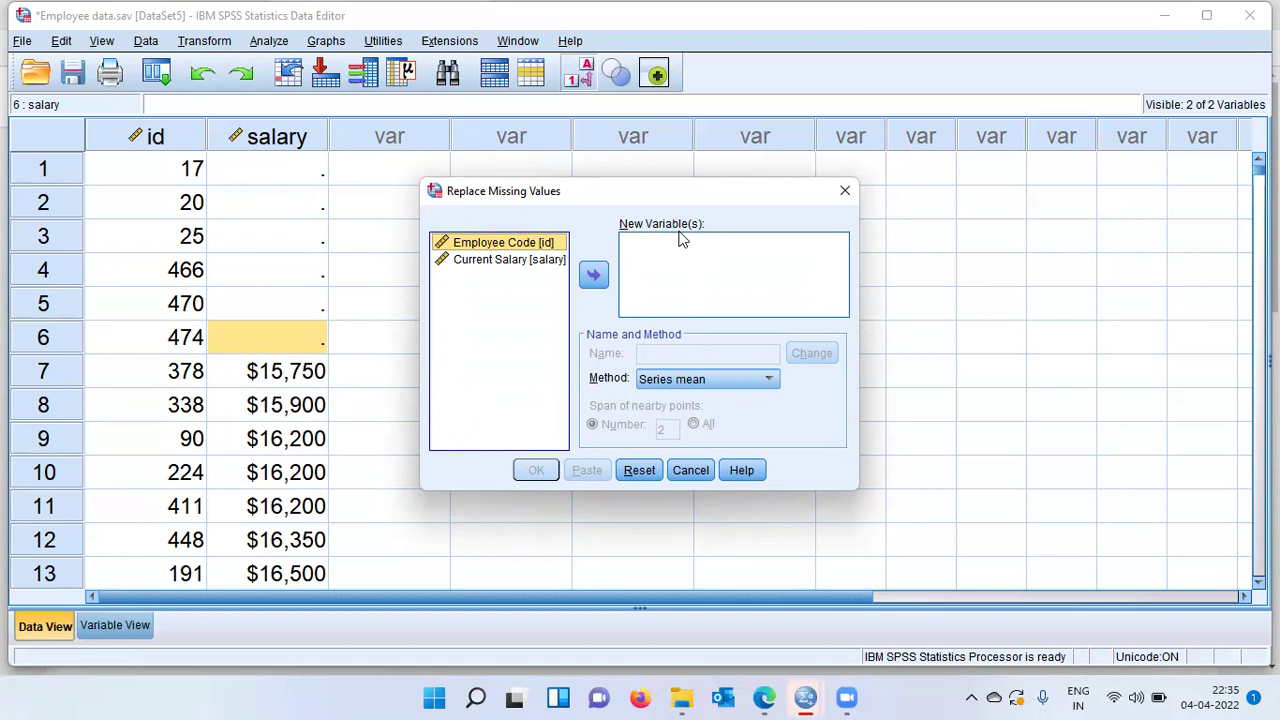
pyautogui.click(540, 261)
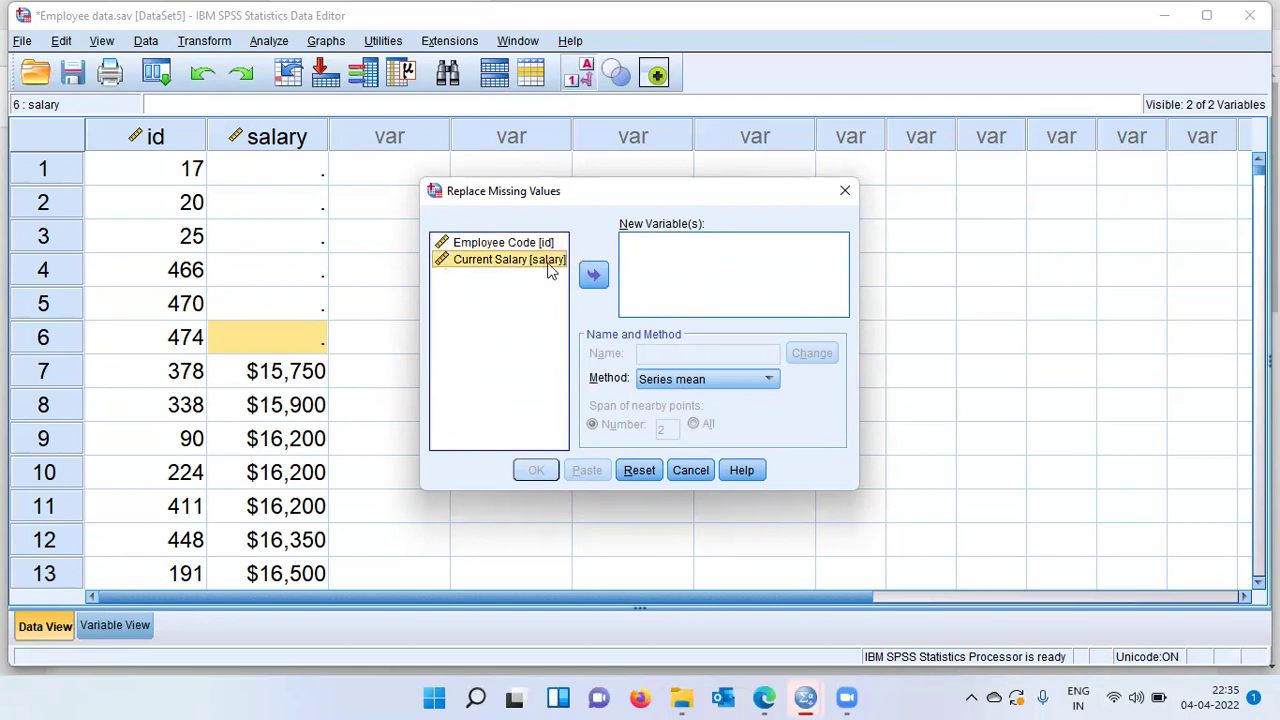
pyautogui.click(593, 277)
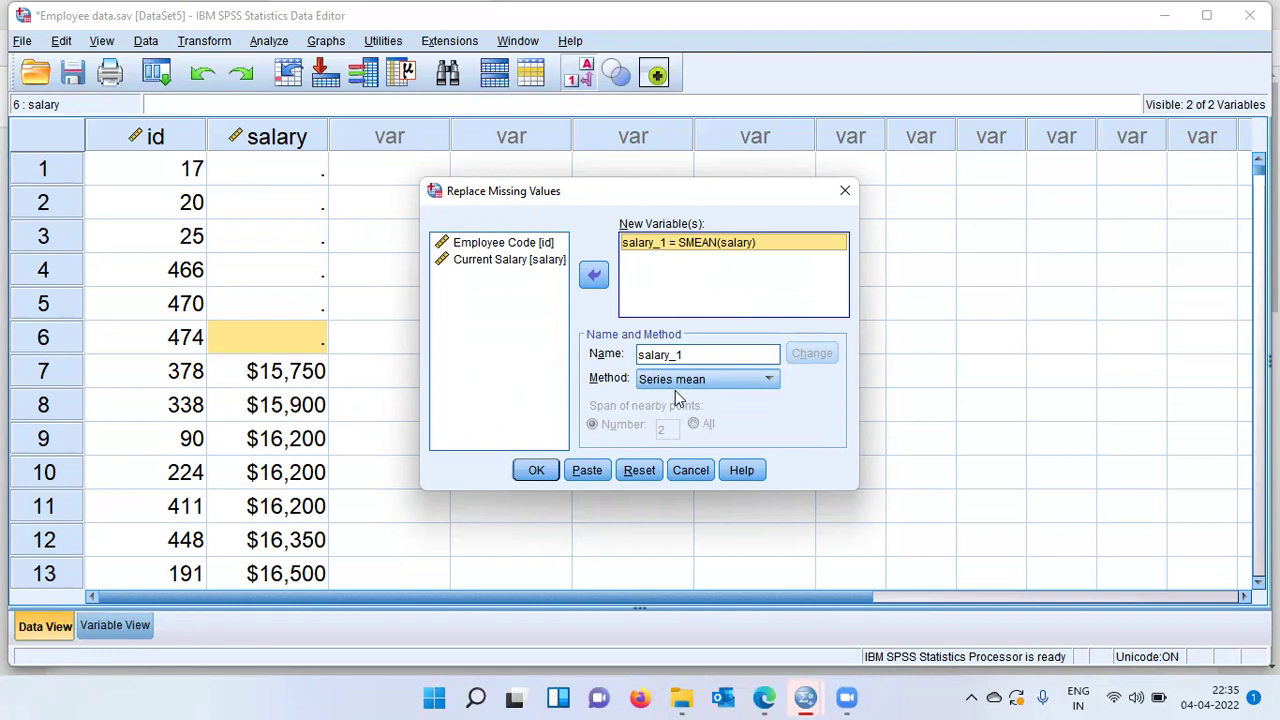
pyautogui.click(770, 382)
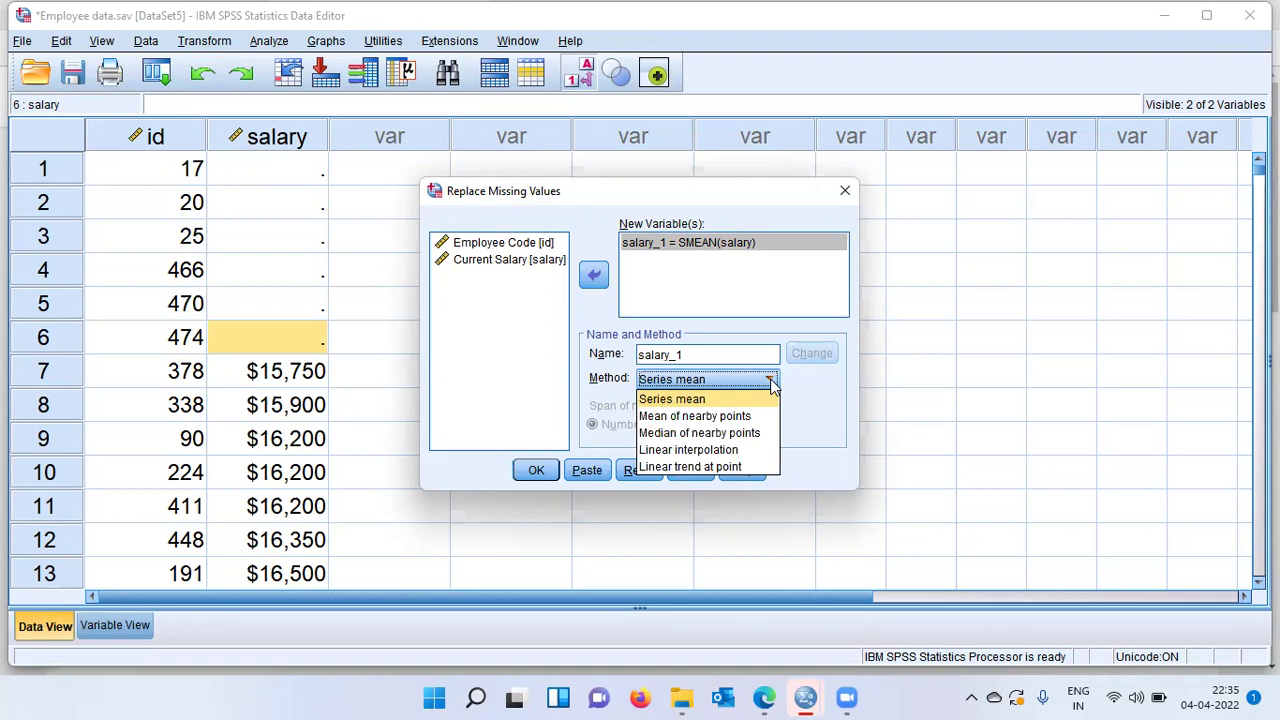
pyautogui.click(690, 400)
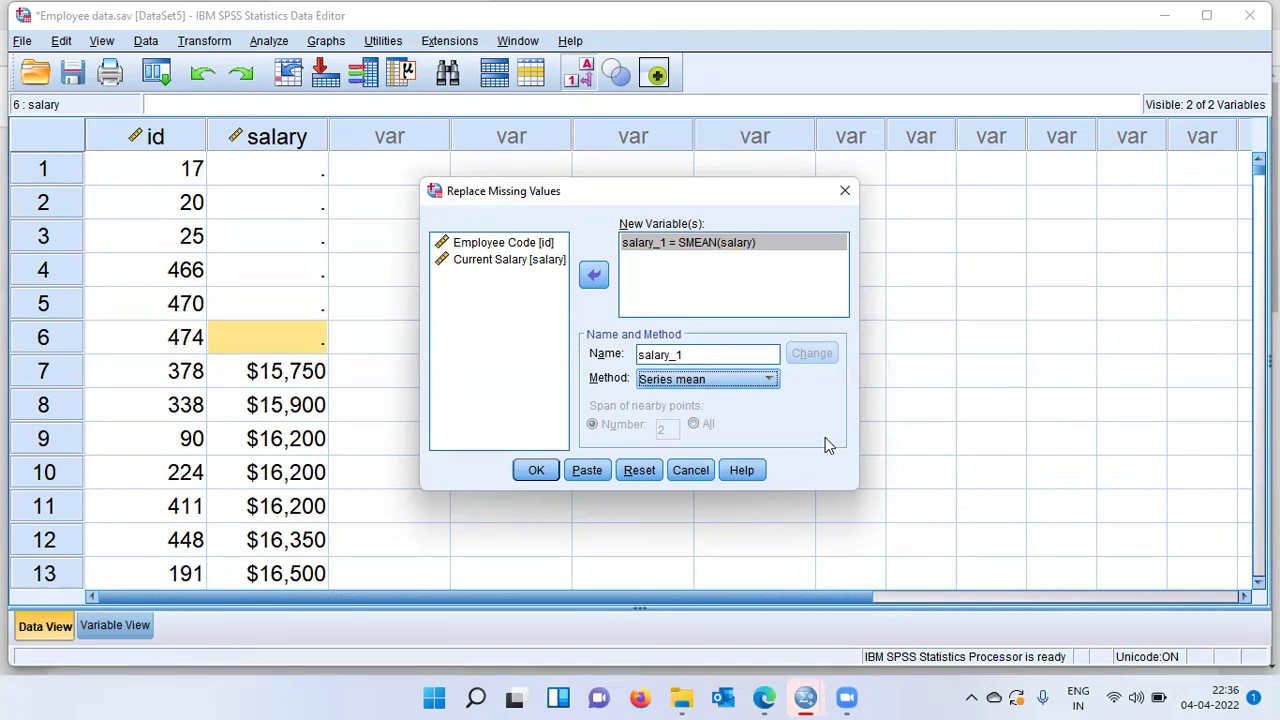
# Run the replacement, which creates salary_1 with 6 values replaced, and select the Result Variables table
pyautogui.click(536, 470)
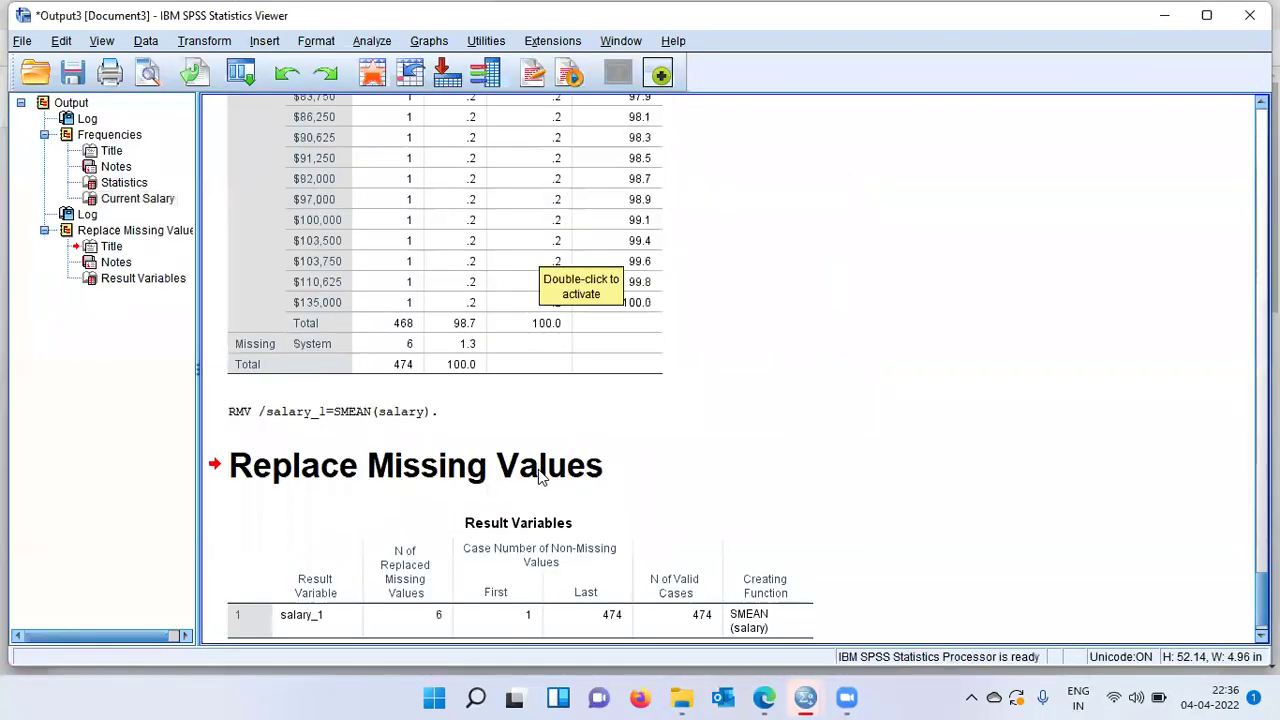
pyautogui.click(521, 581)
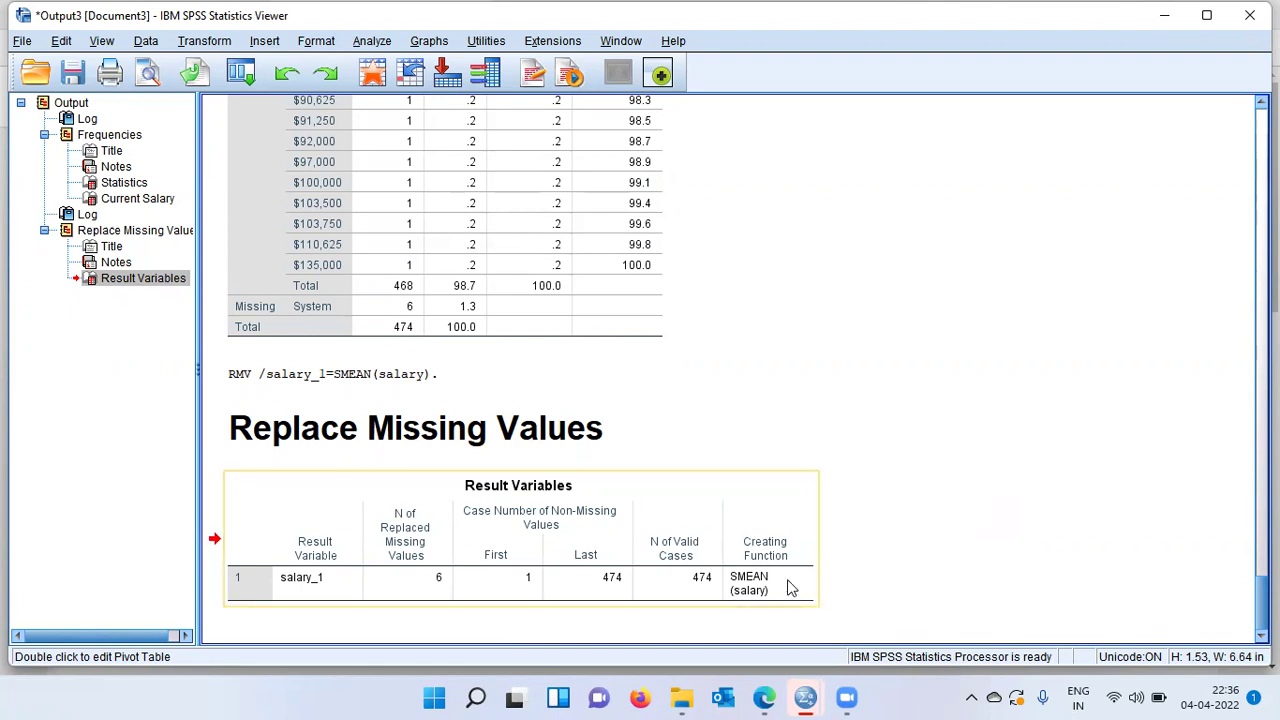
pyautogui.click(757, 592)
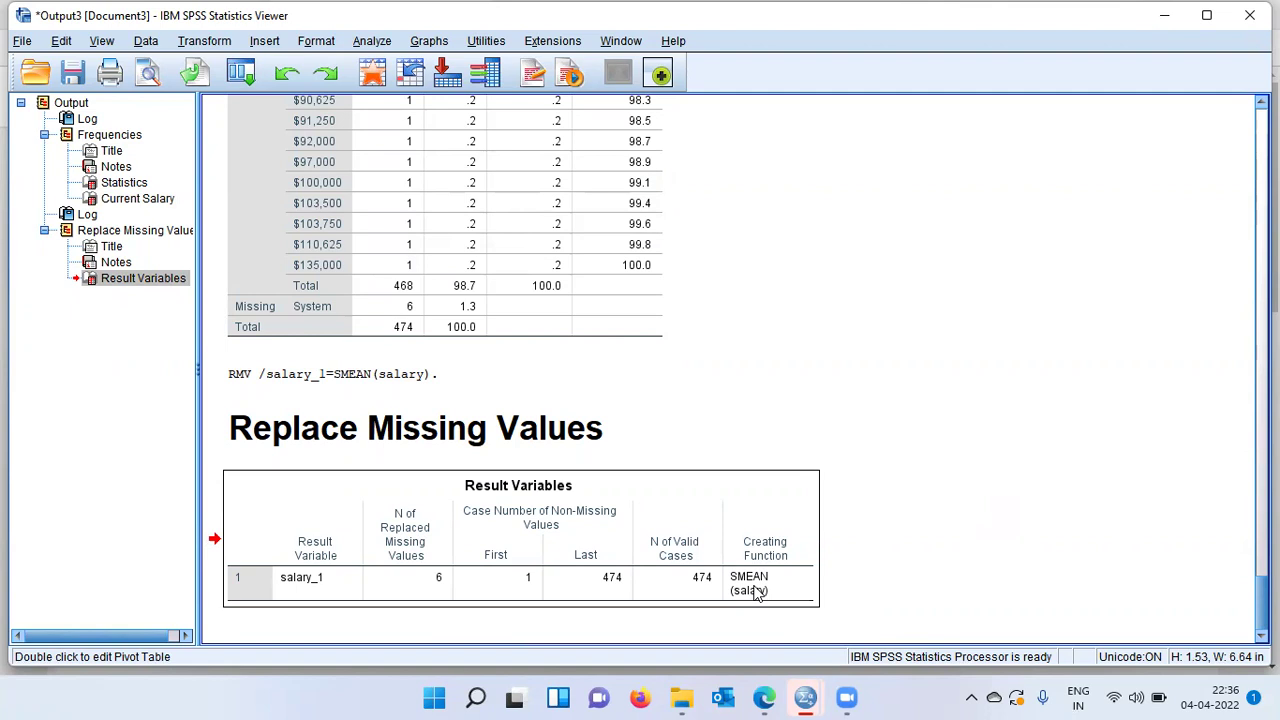
# Bring the Employee data.sav Data Editor forward, showing $34,492.4 in salary_1's six formerly empty rows
pyautogui.moveTo(806, 697)
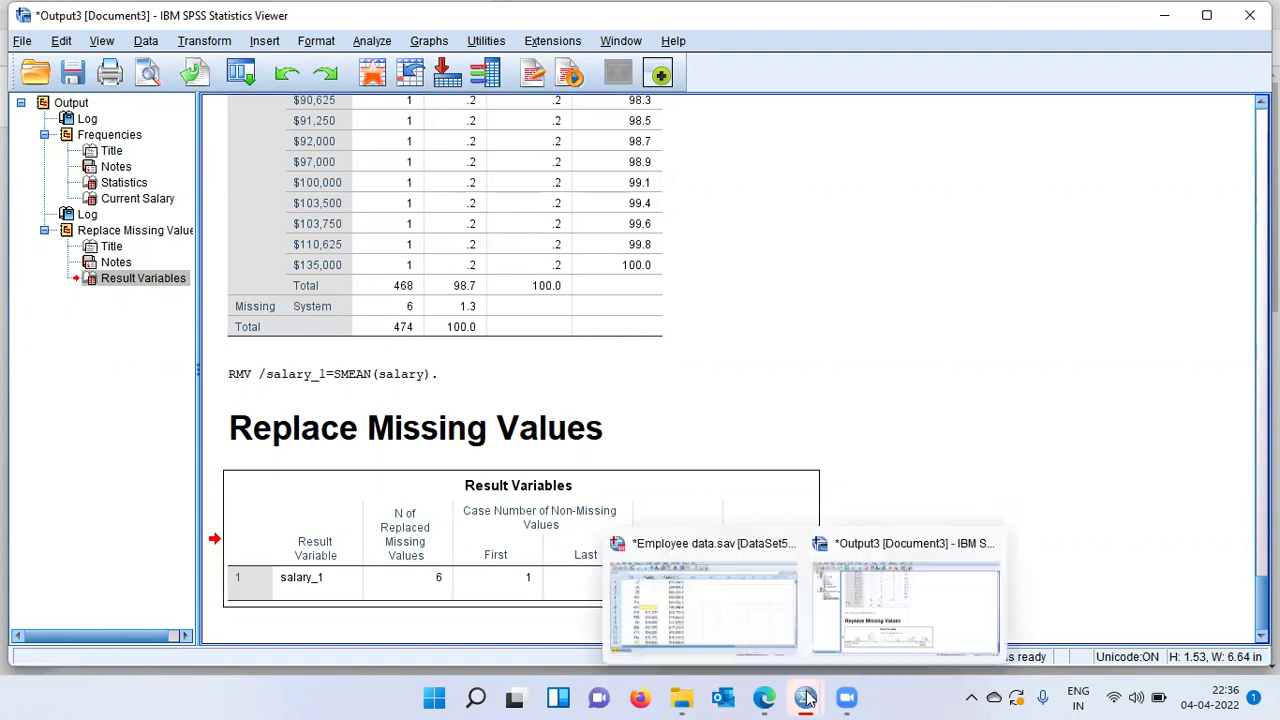
pyautogui.click(755, 641)
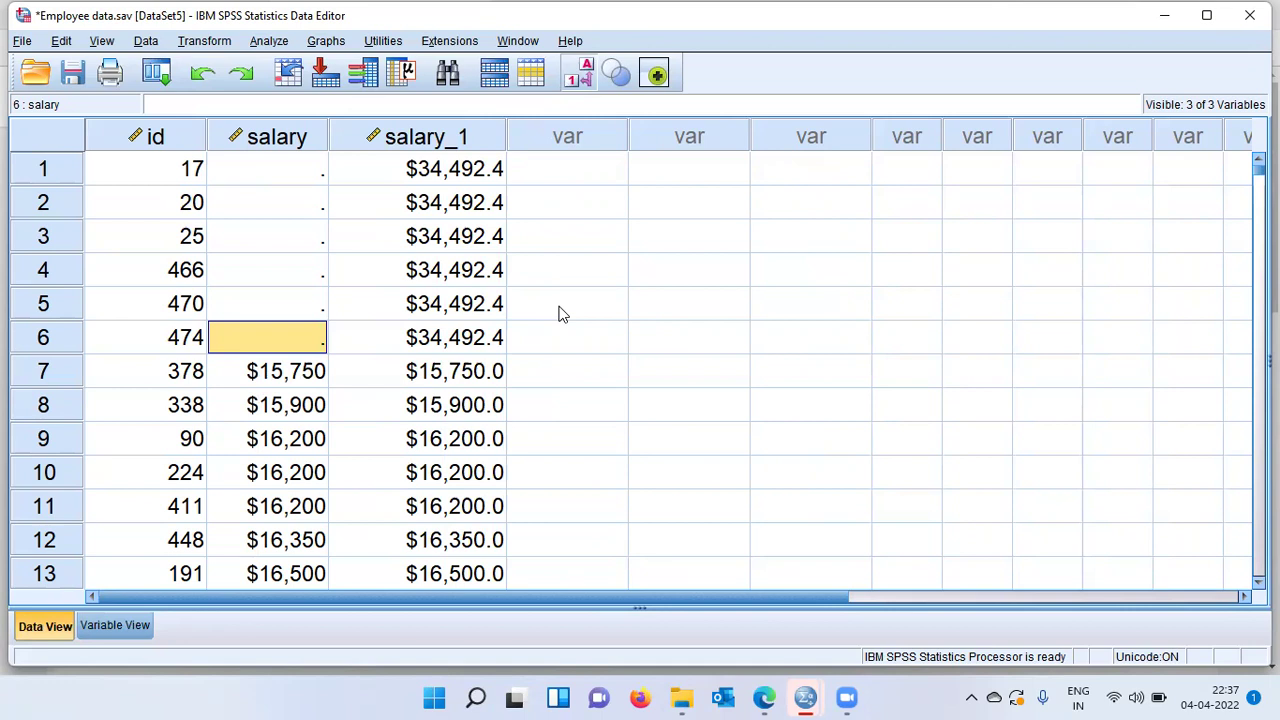
pyautogui.click(307, 149)
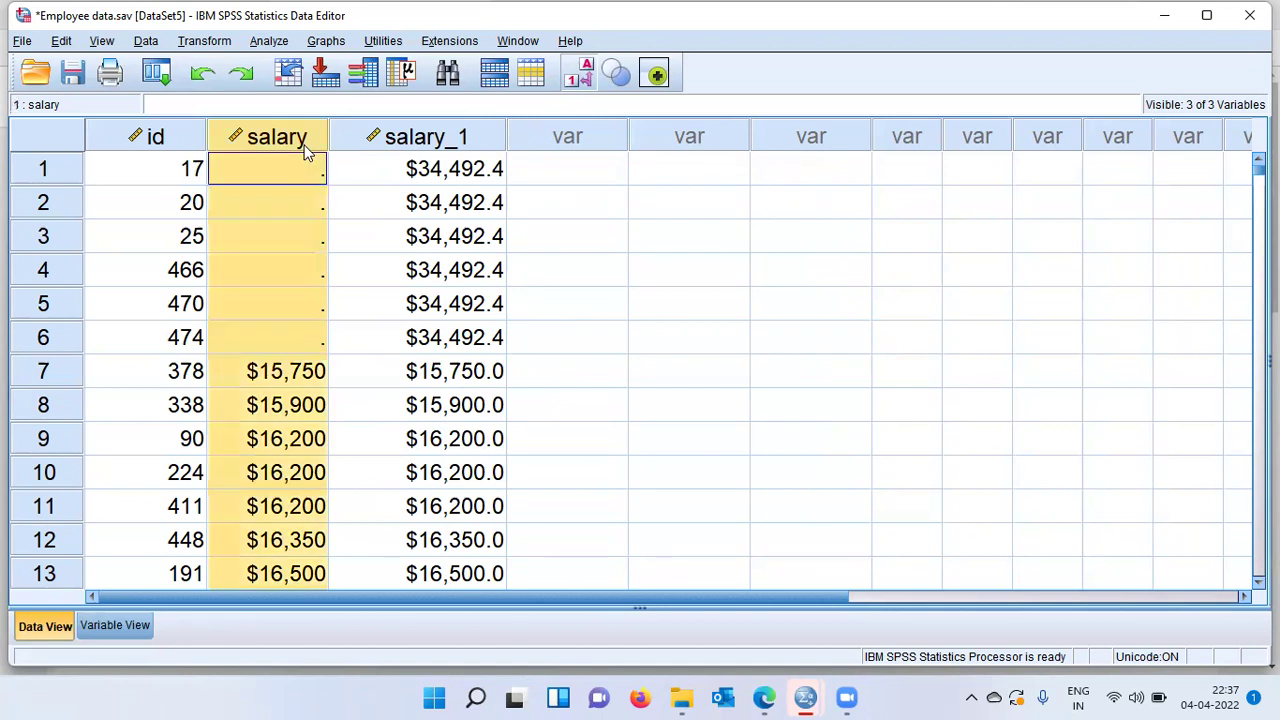
pyautogui.click(480, 141)
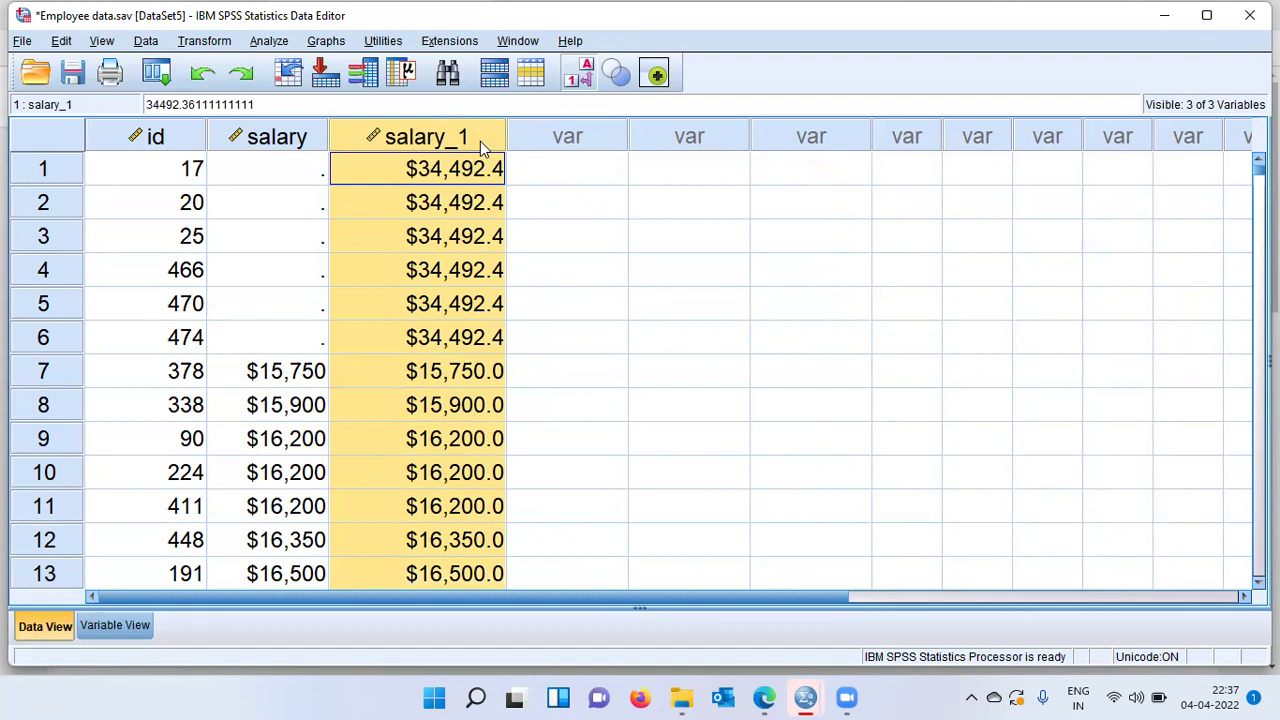
pyautogui.click(305, 182)
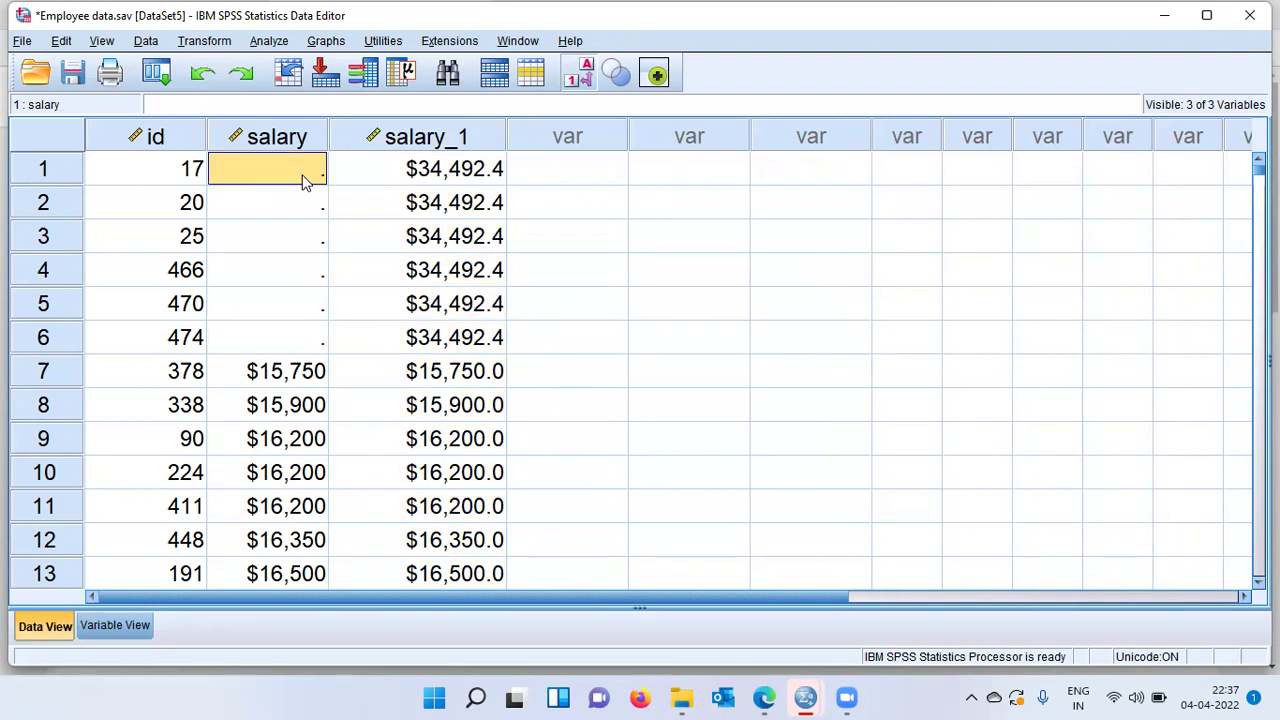
pyautogui.click(479, 182)
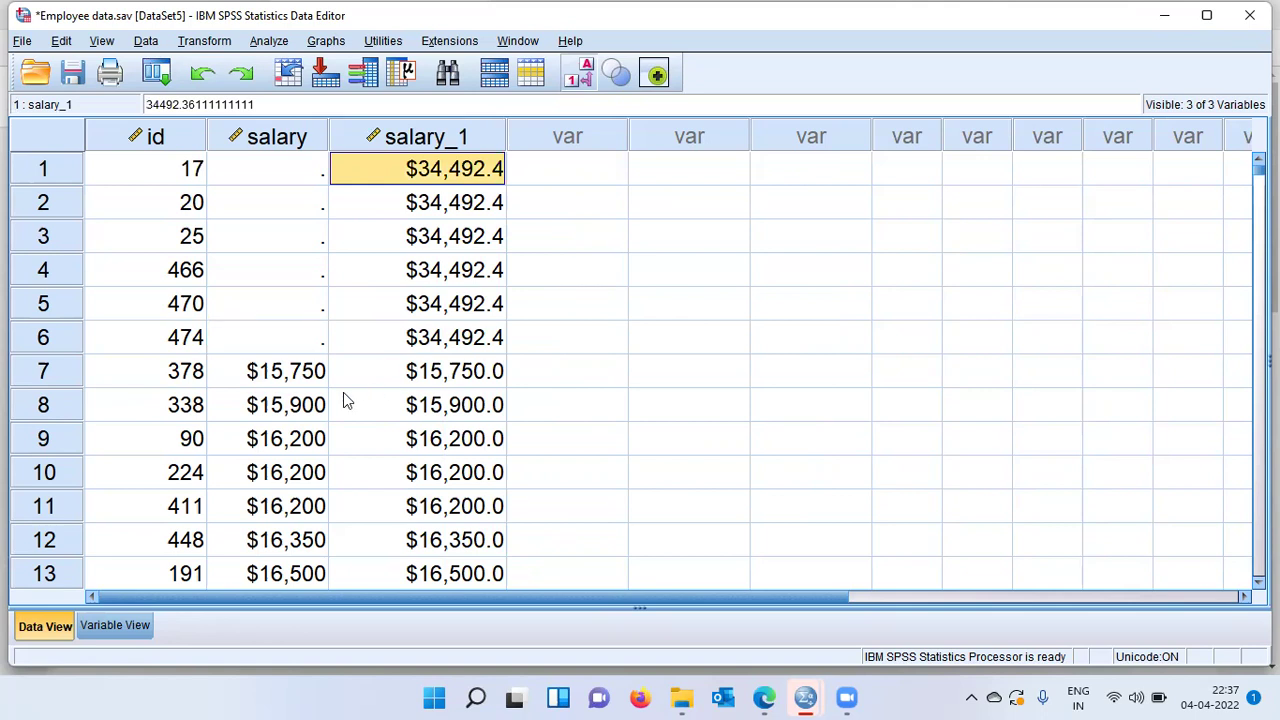
pyautogui.click(300, 380)
pyautogui.click(440, 386)
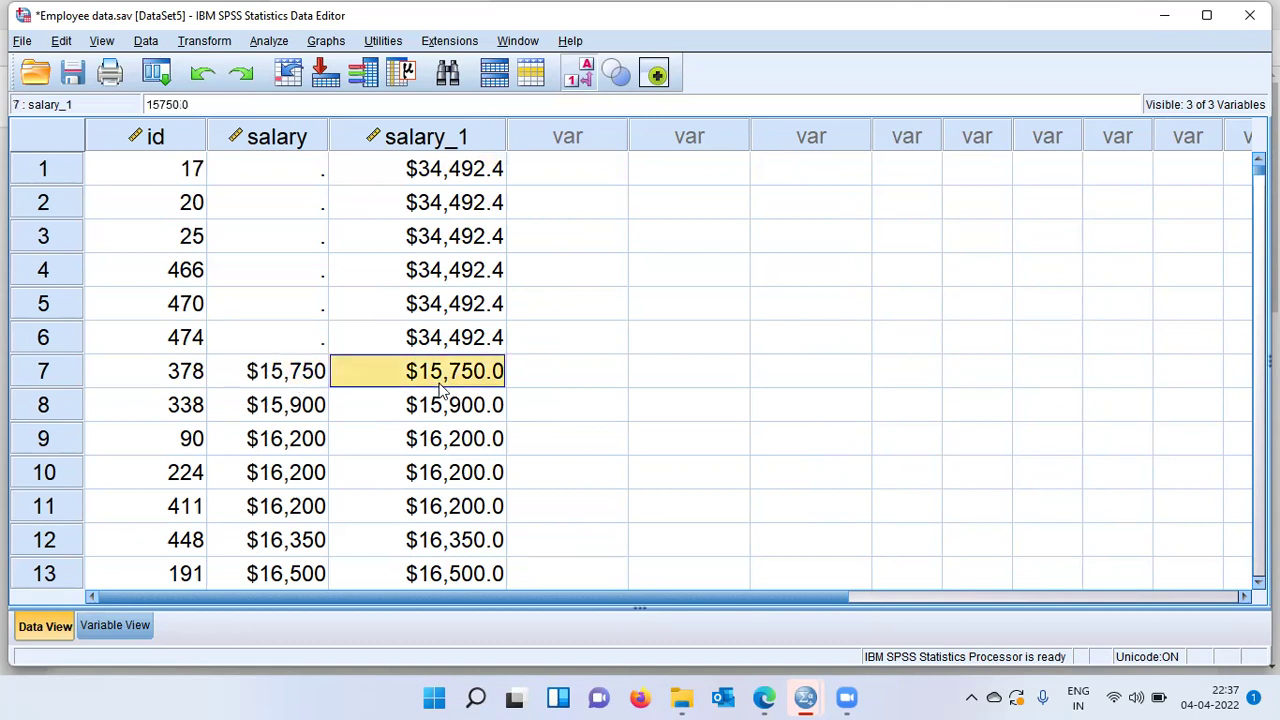
pyautogui.click(307, 416)
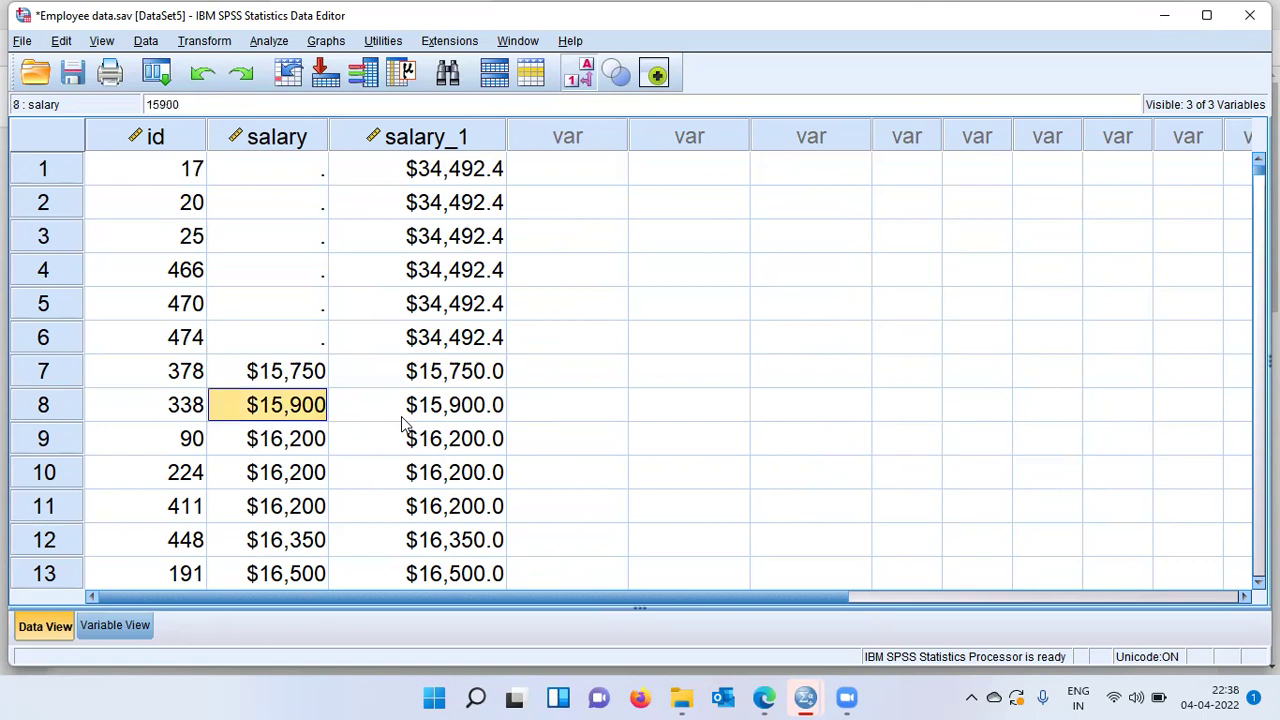
pyautogui.click(405, 418)
pyautogui.click(294, 449)
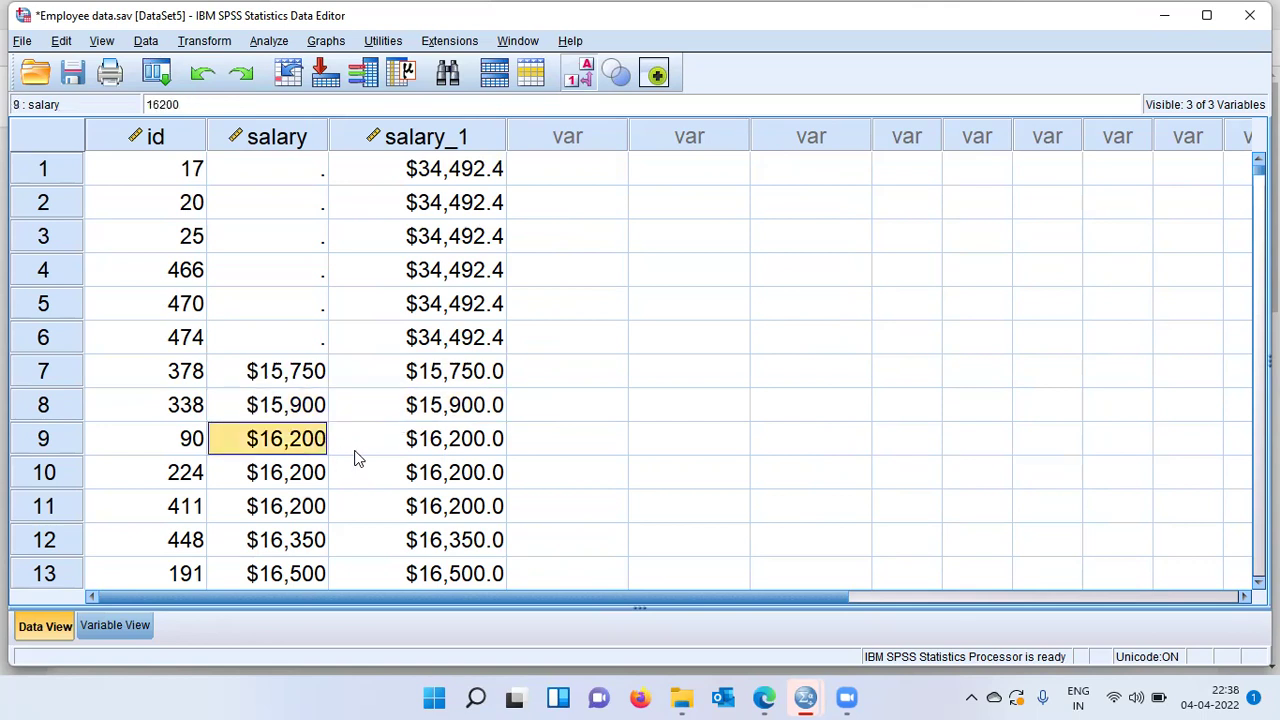
pyautogui.click(421, 450)
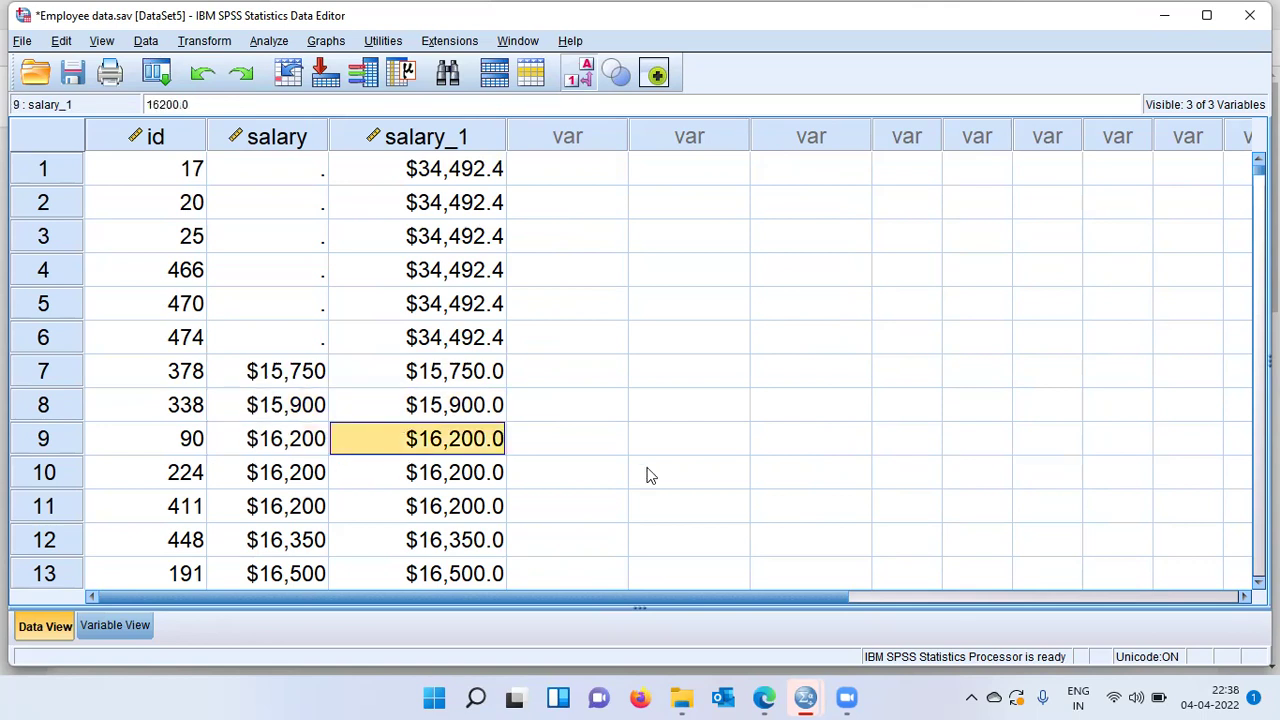